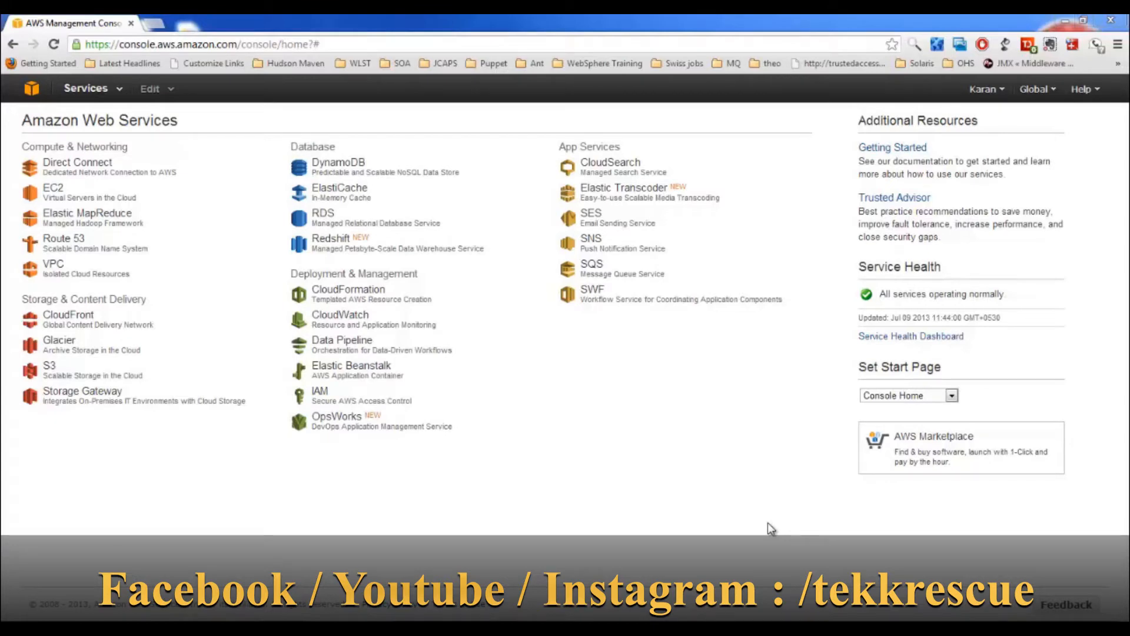
# Step: Start a new instance request with the Classic Wizard from the EC2 instances page
pyautogui.click(66, 192)
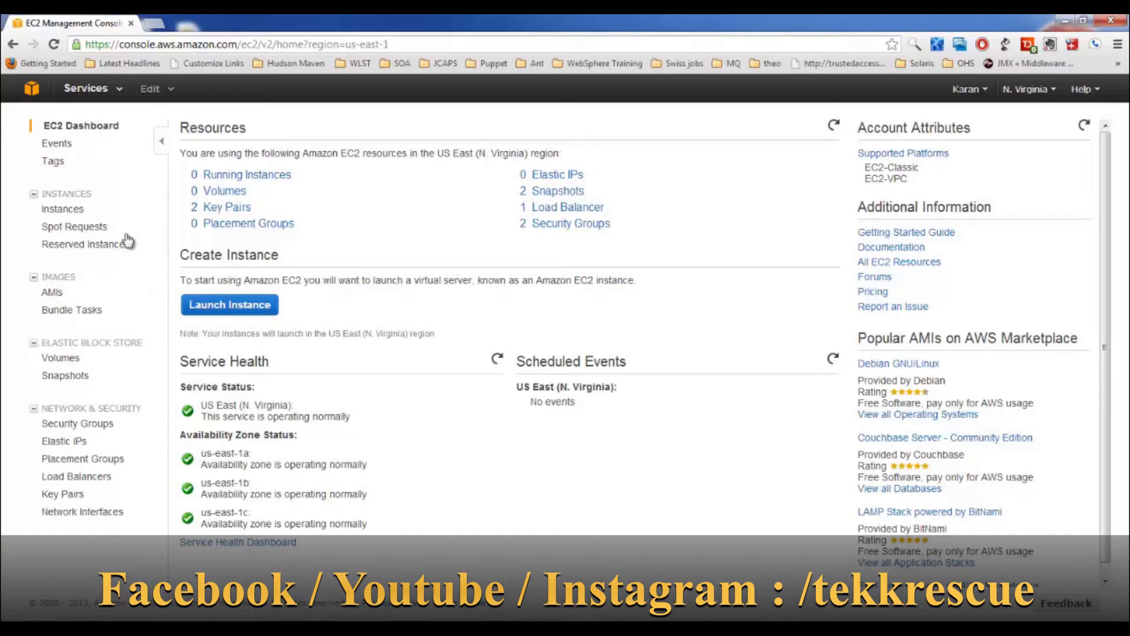
pyautogui.click(78, 212)
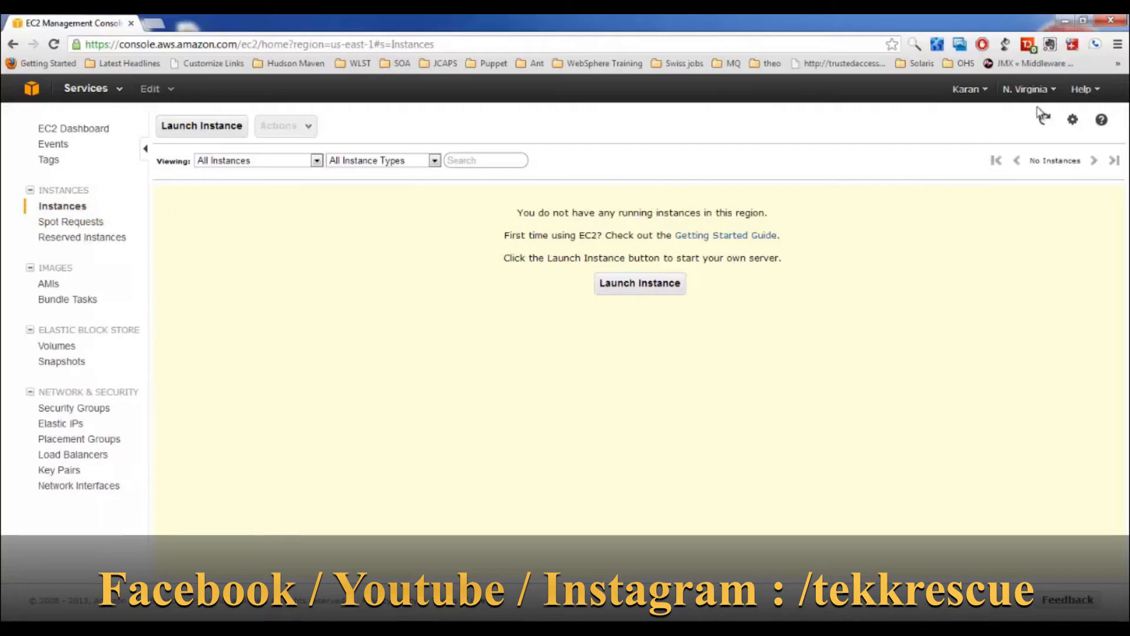
pyautogui.click(1053, 92)
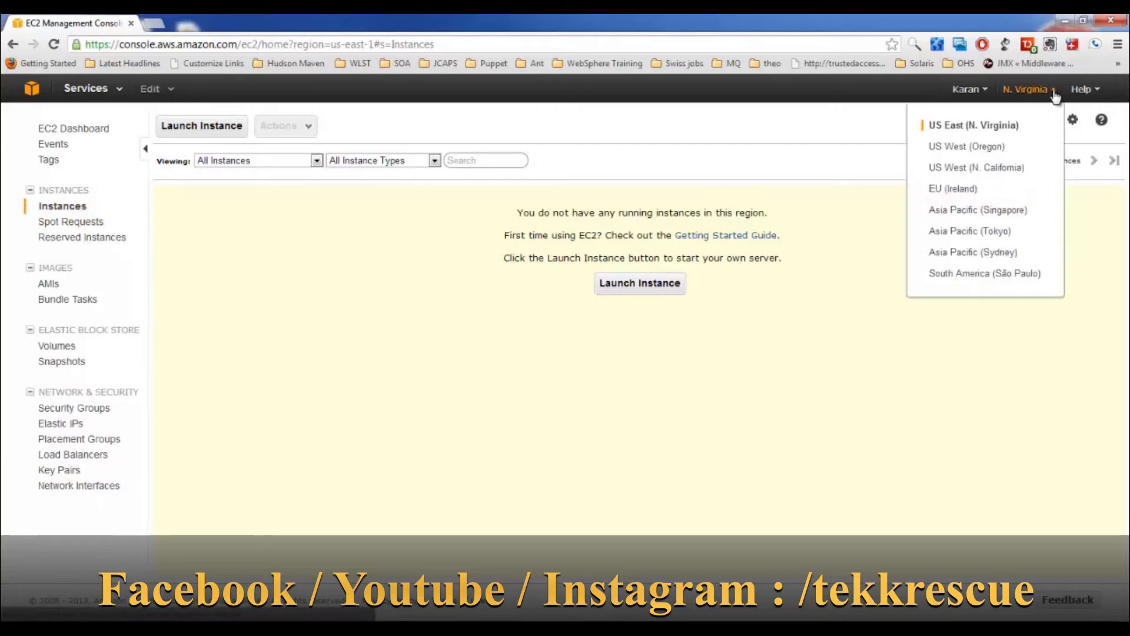
pyautogui.click(628, 287)
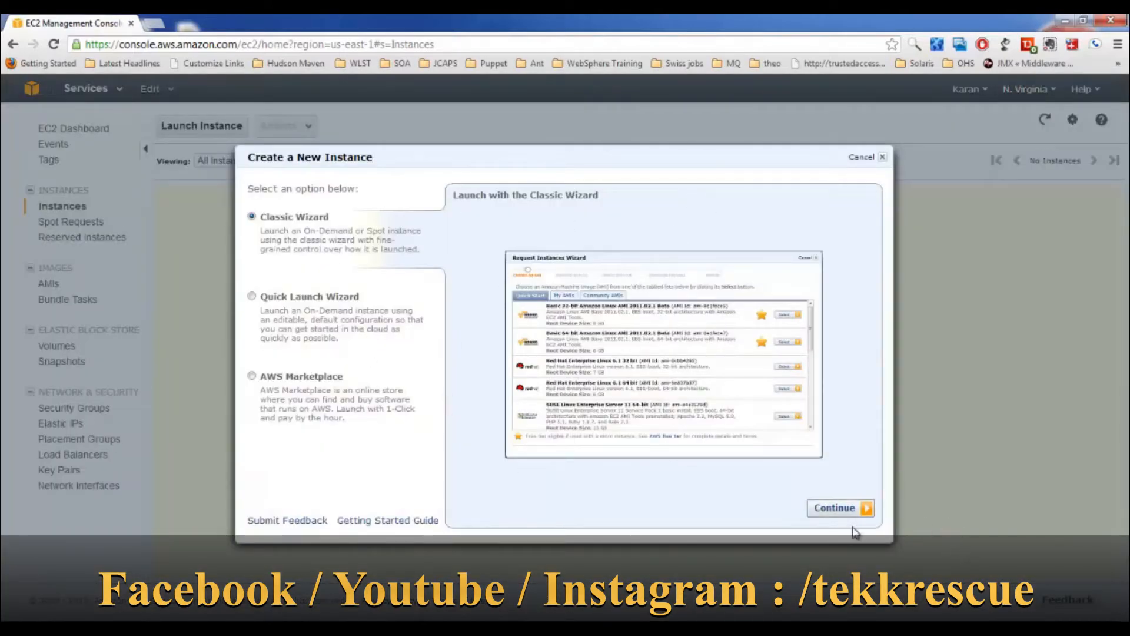
pyautogui.click(848, 507)
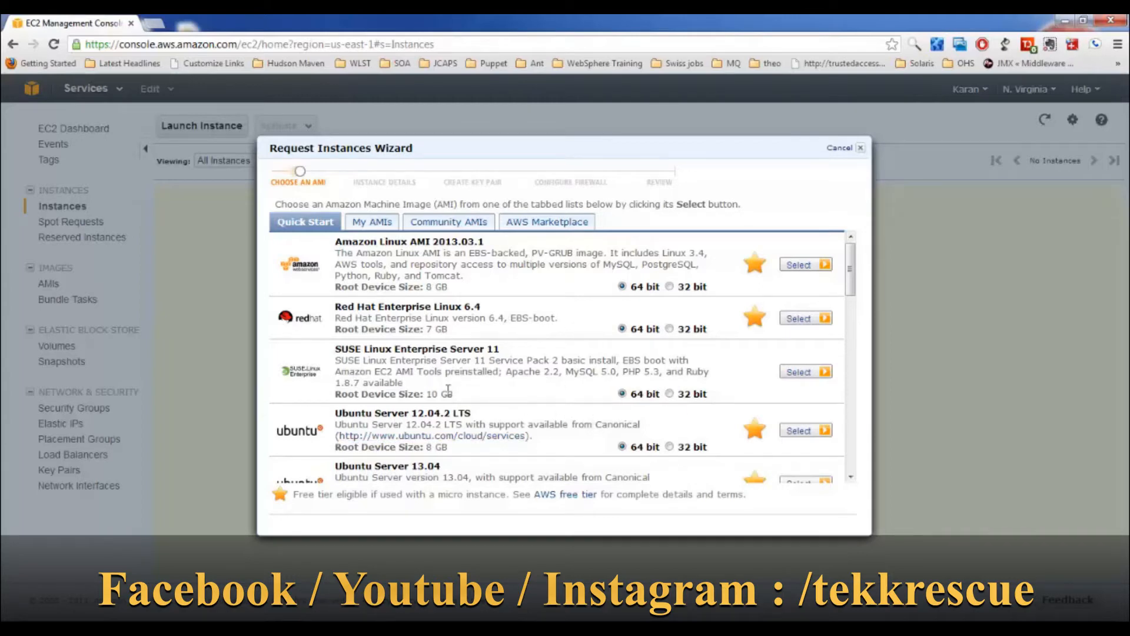
# Step: Search the community AMIs for centos, check the image filter options, and return to the Quick Start images
pyautogui.click(467, 225)
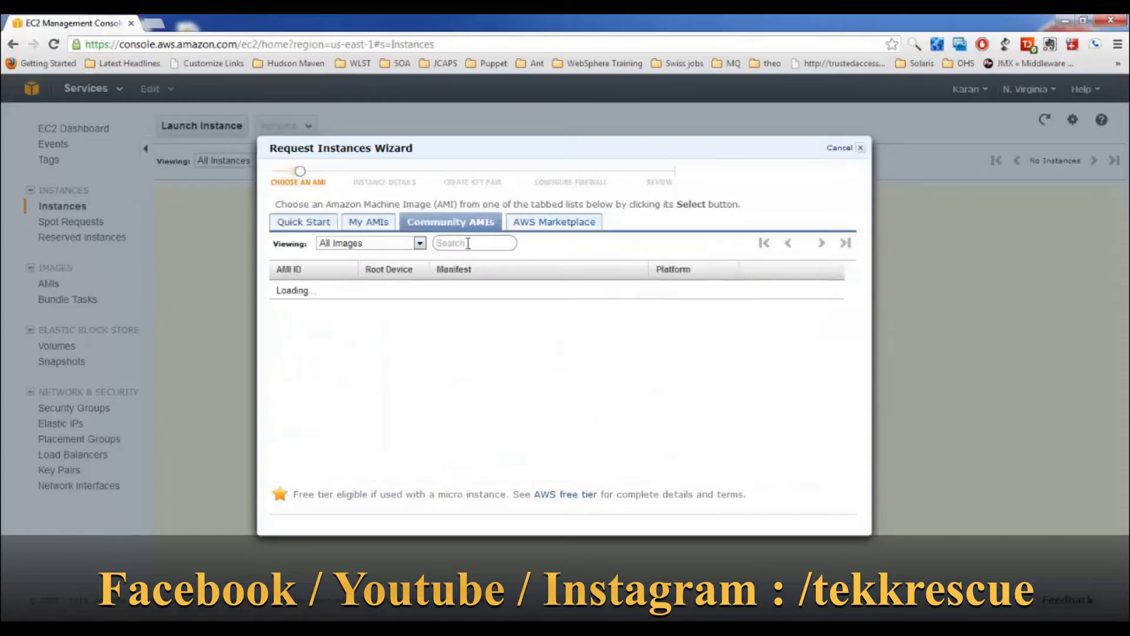
pyautogui.click(468, 242)
pyautogui.write('centos')
pyautogui.click(420, 243)
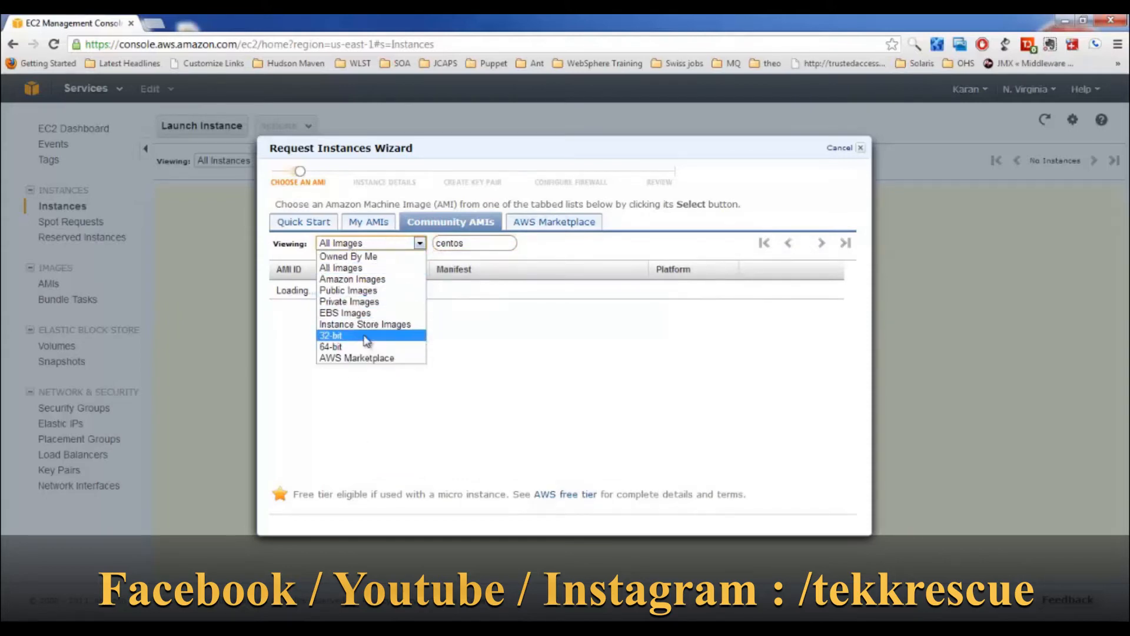
pyautogui.click(294, 227)
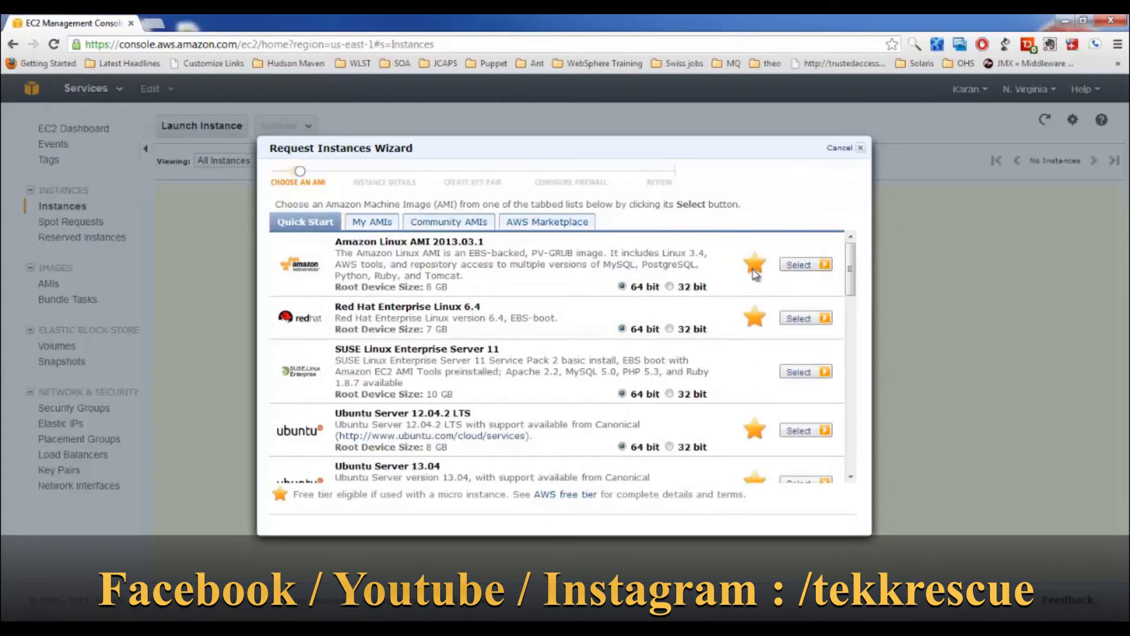
# Step: Examine the Amazon Linux AMI description and the AWS free tier allowances for EC2, Elastic Load Balancer and Elastic Block Storage
pyautogui.doubleClick(395, 268)
pyautogui.doubleClick(447, 266)
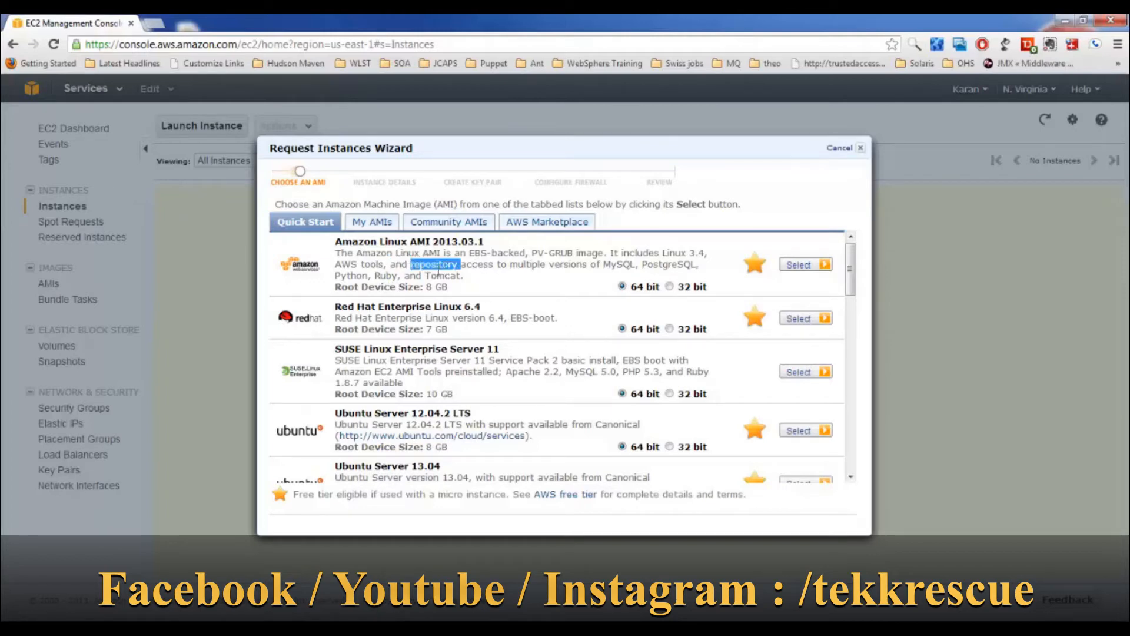
pyautogui.doubleClick(415, 277)
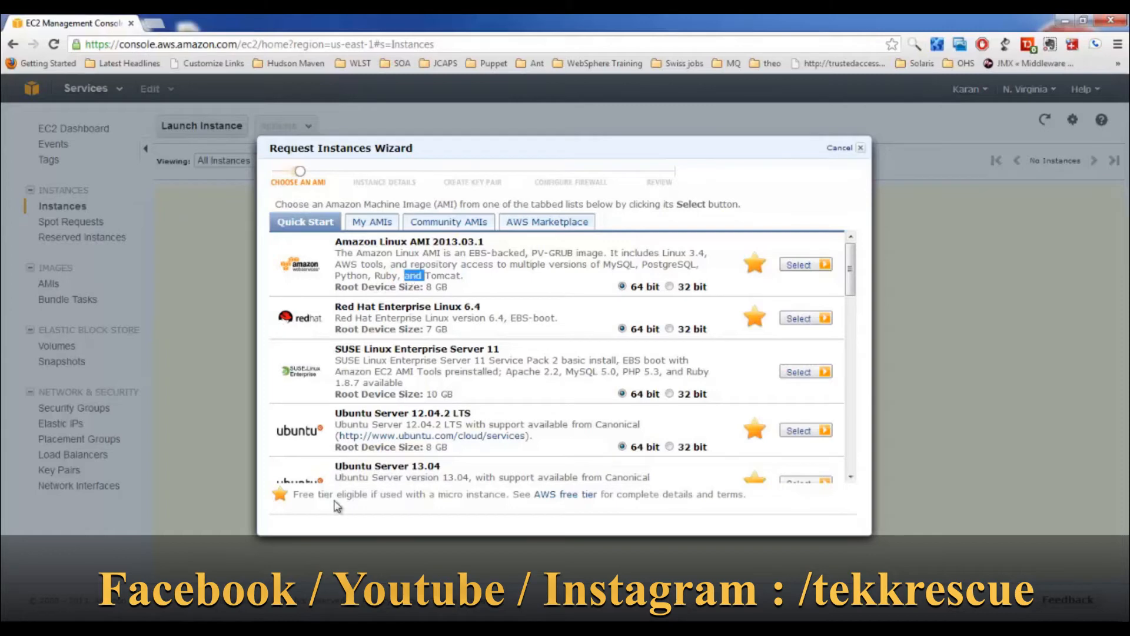
pyautogui.rightClick(569, 496)
pyautogui.click(628, 272)
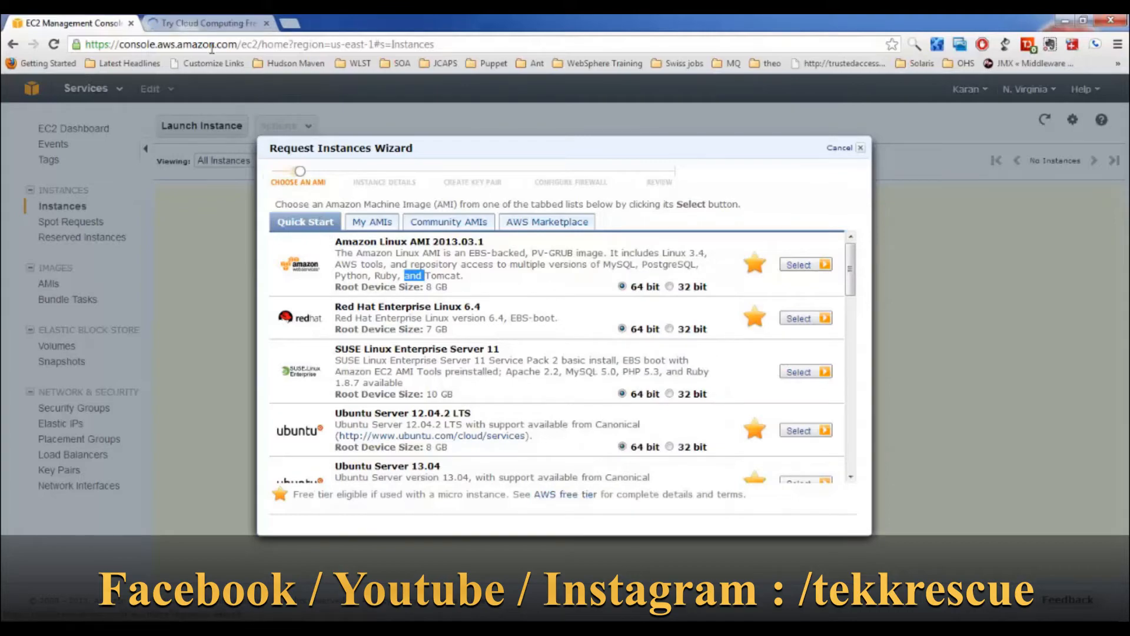
pyautogui.click(212, 24)
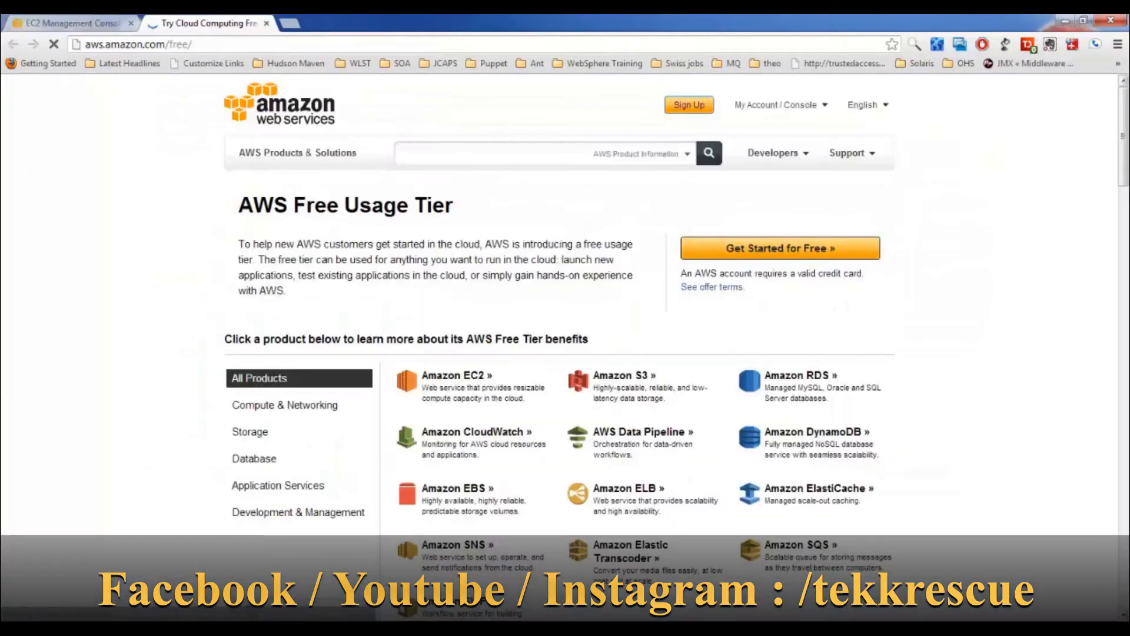
pyautogui.moveTo(1126, 154); pyautogui.dragTo(1125, 283)
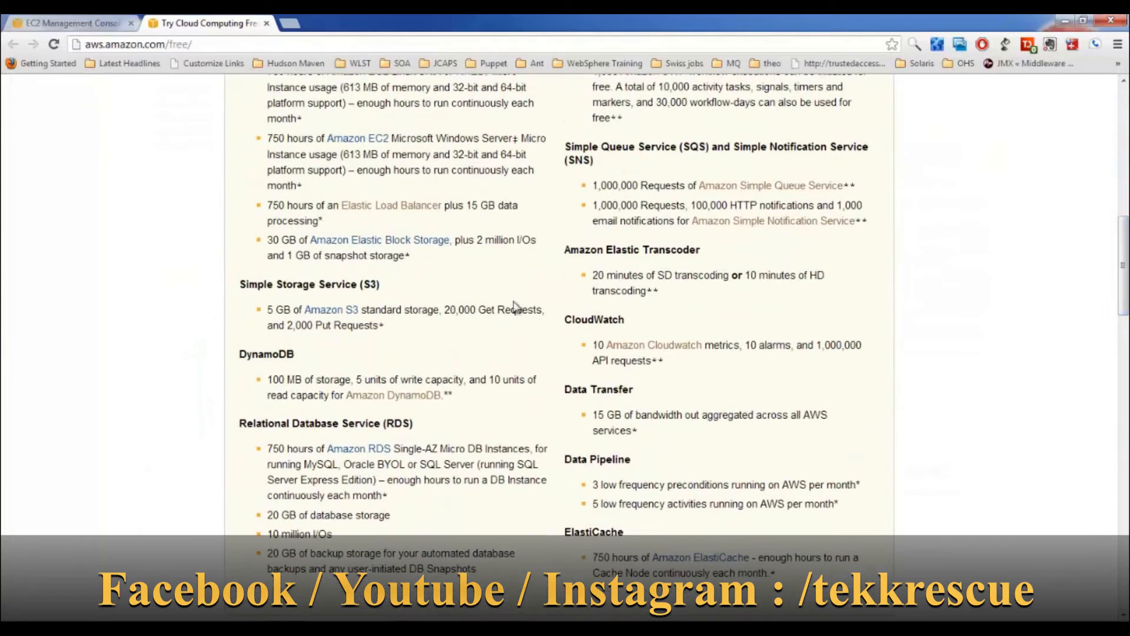
pyautogui.doubleClick(278, 137)
pyautogui.doubleClick(484, 207)
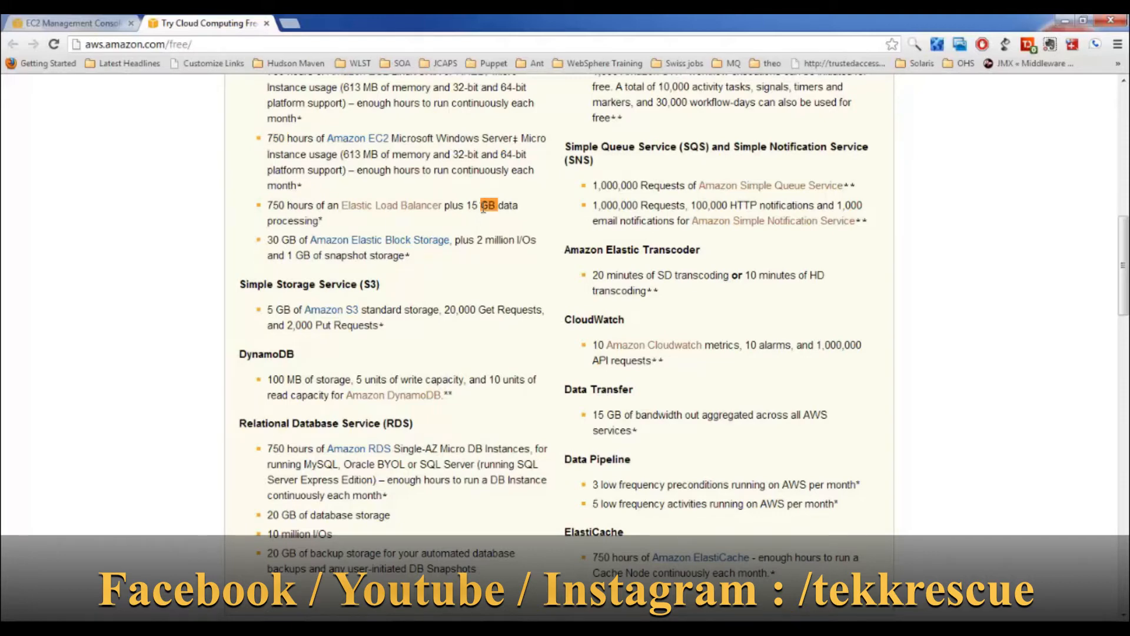
pyautogui.doubleClick(270, 241)
pyautogui.click(74, 25)
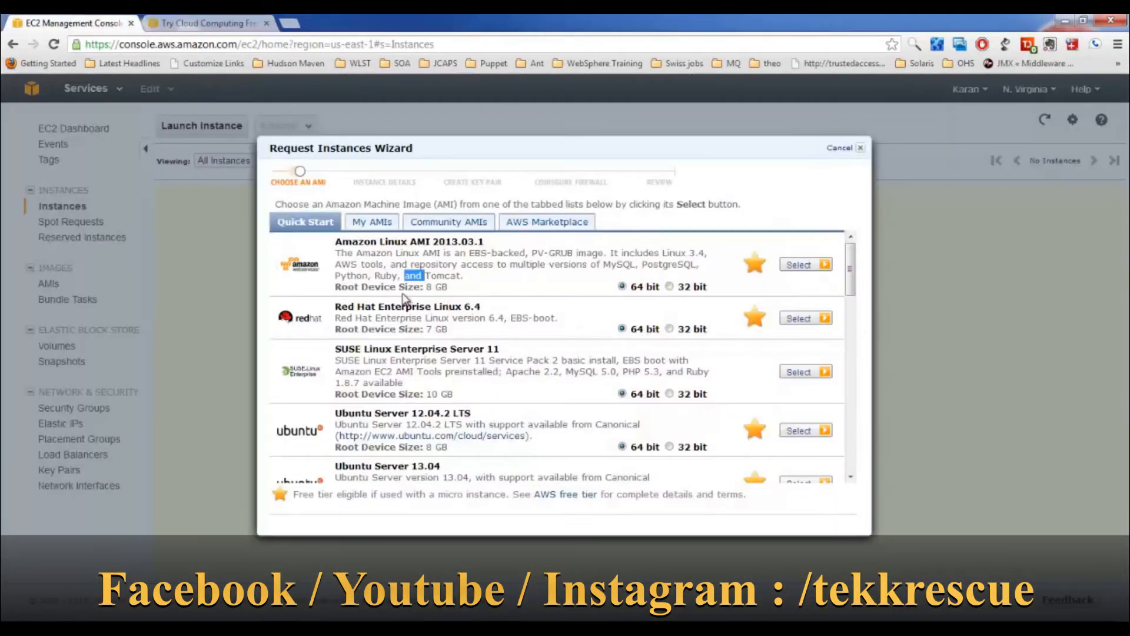
# Step: Choose the 64-bit Amazon Linux AMI 2013.03.1 as the image for the instance
pyautogui.moveTo(459, 295); pyautogui.dragTo(321, 265)
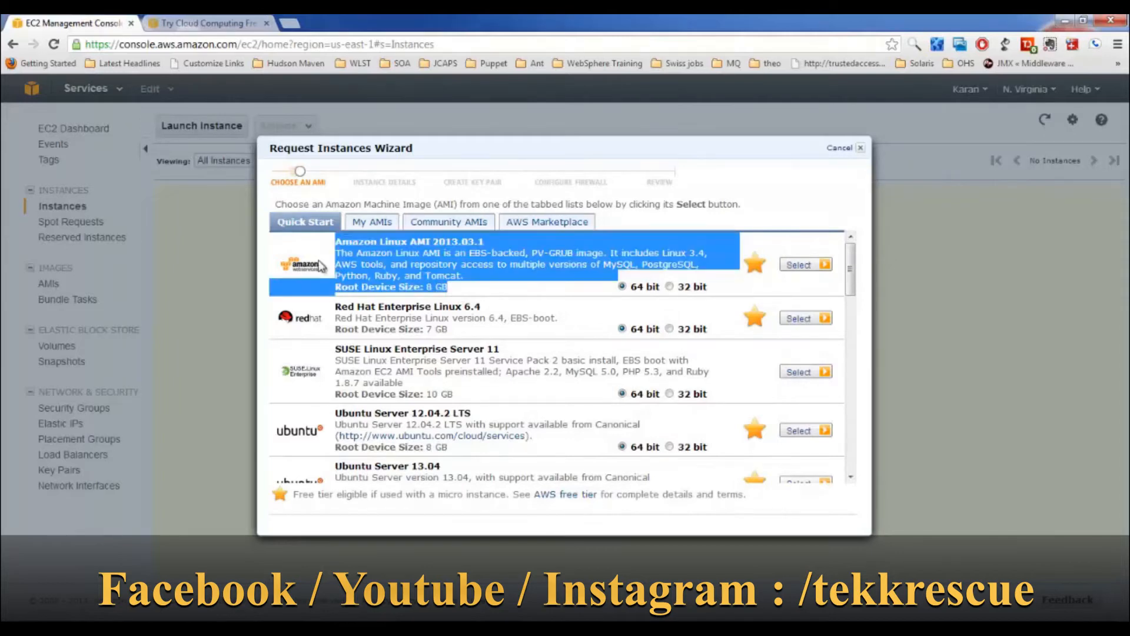
pyautogui.click(395, 263)
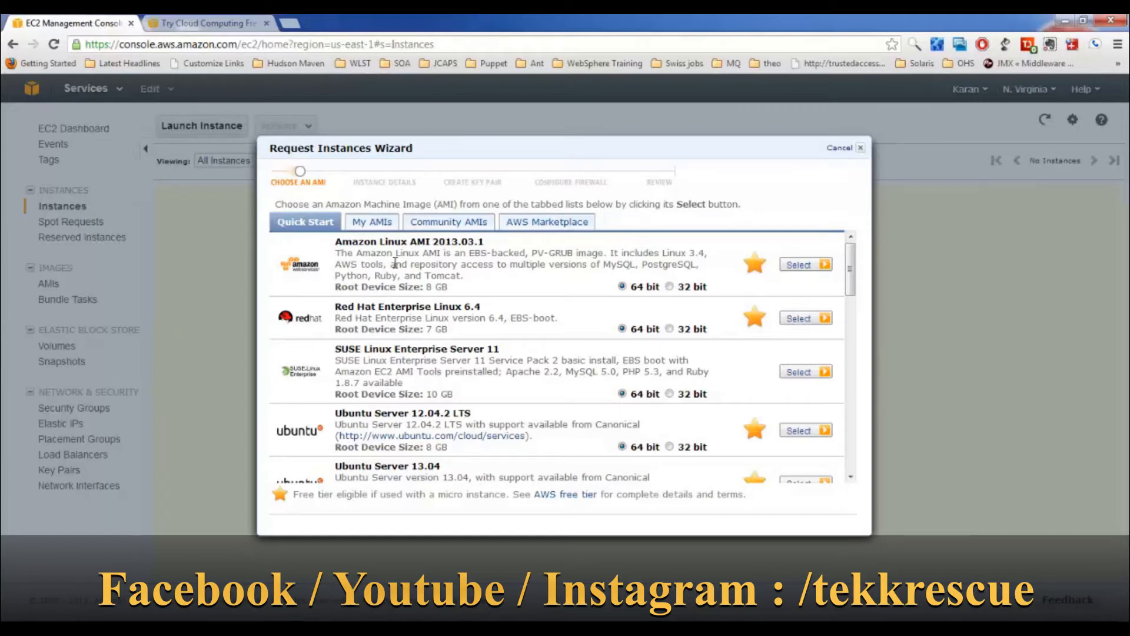
pyautogui.doubleClick(428, 264)
pyautogui.click(499, 259)
pyautogui.click(806, 265)
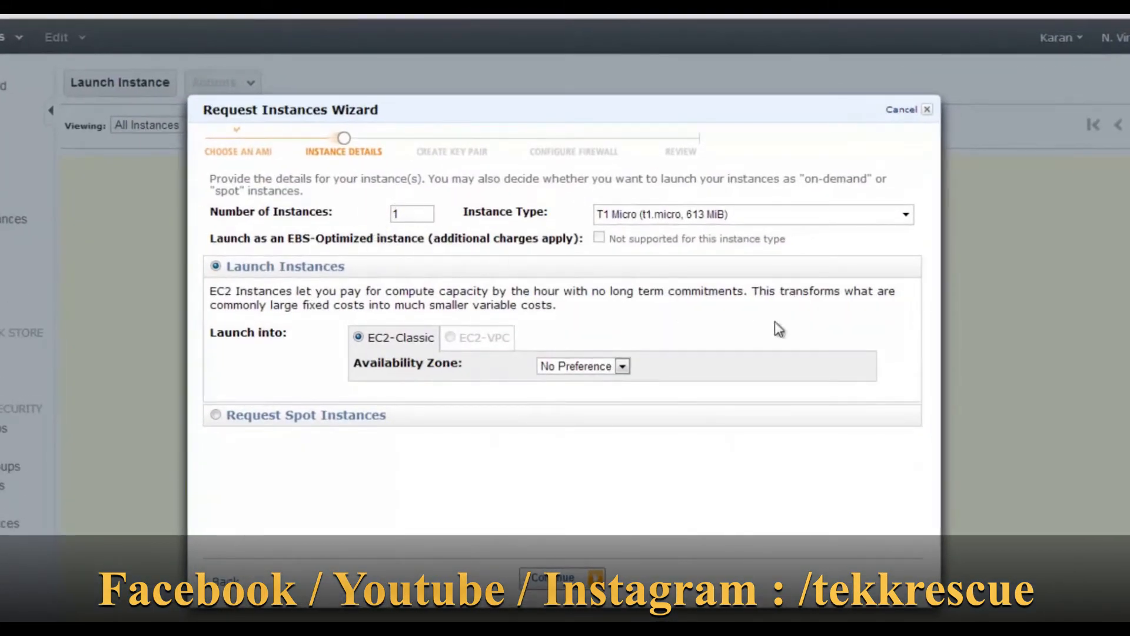
# Step: Accept one T1 Micro instance launched into EC2-Classic with no availability zone preference
pyautogui.click(707, 217)
pyautogui.doubleClick(403, 369)
pyautogui.click(598, 366)
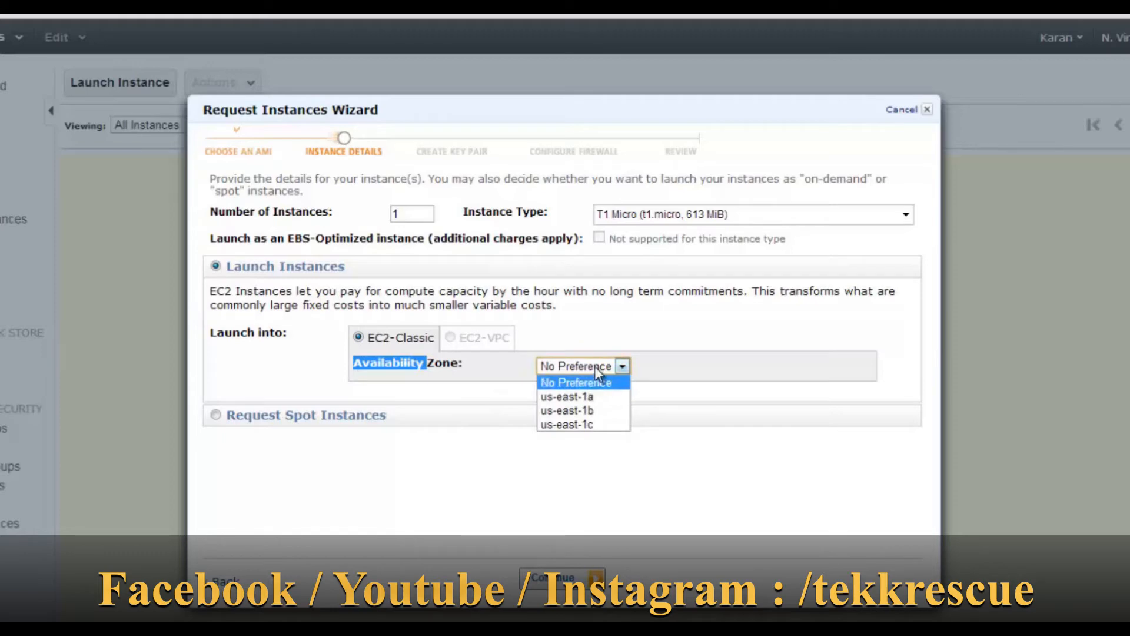
pyautogui.click(594, 365)
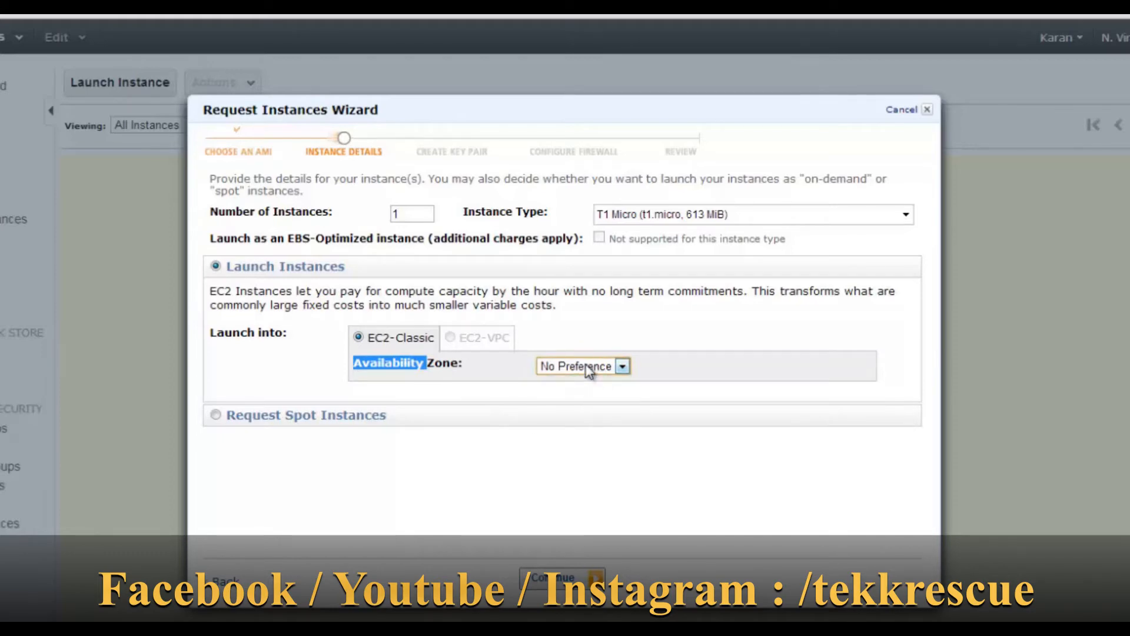
pyautogui.click(562, 574)
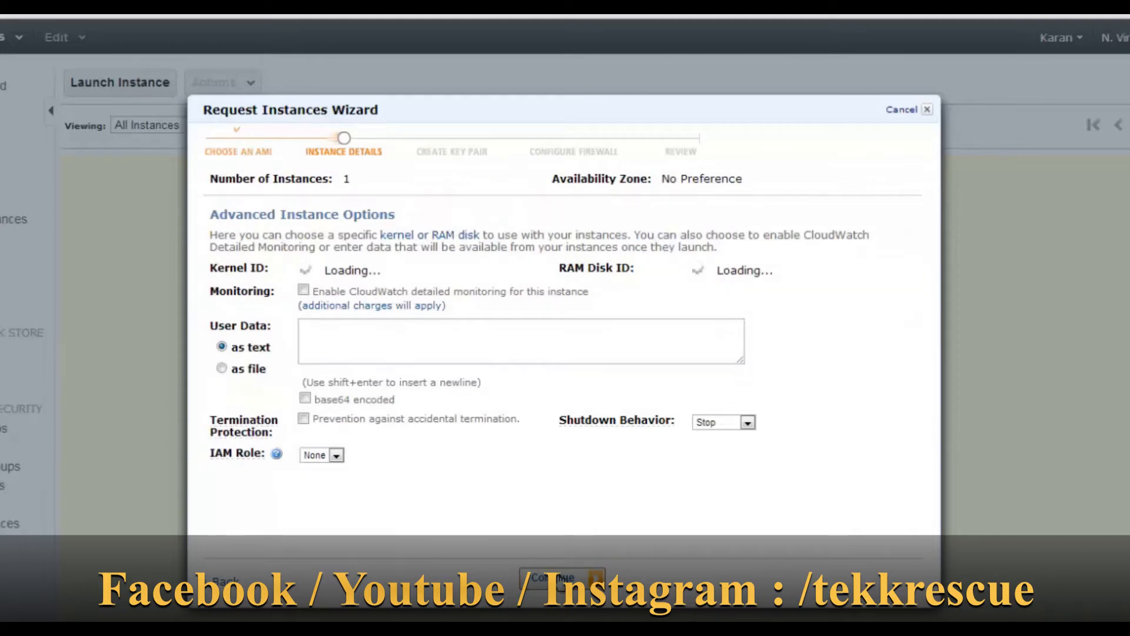
# Step: Enable prevention against accidental termination, keep the shutdown behavior at Stop, and accept the advanced instance options
pyautogui.moveTo(316, 418); pyautogui.dragTo(527, 428)
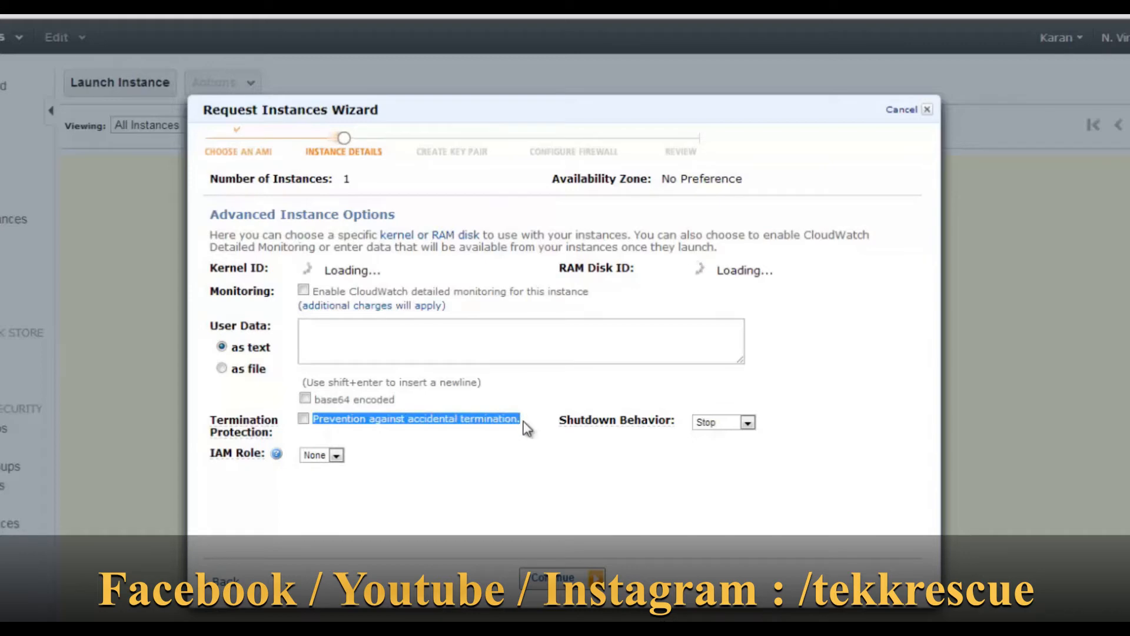
pyautogui.click(348, 427)
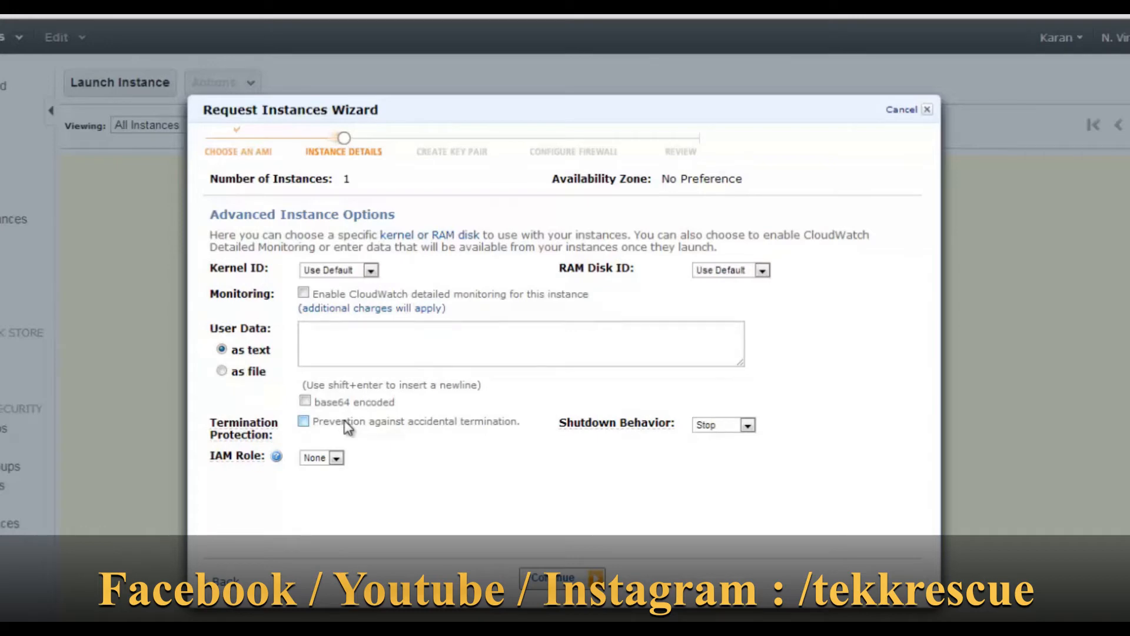
pyautogui.click(305, 423)
pyautogui.click(721, 426)
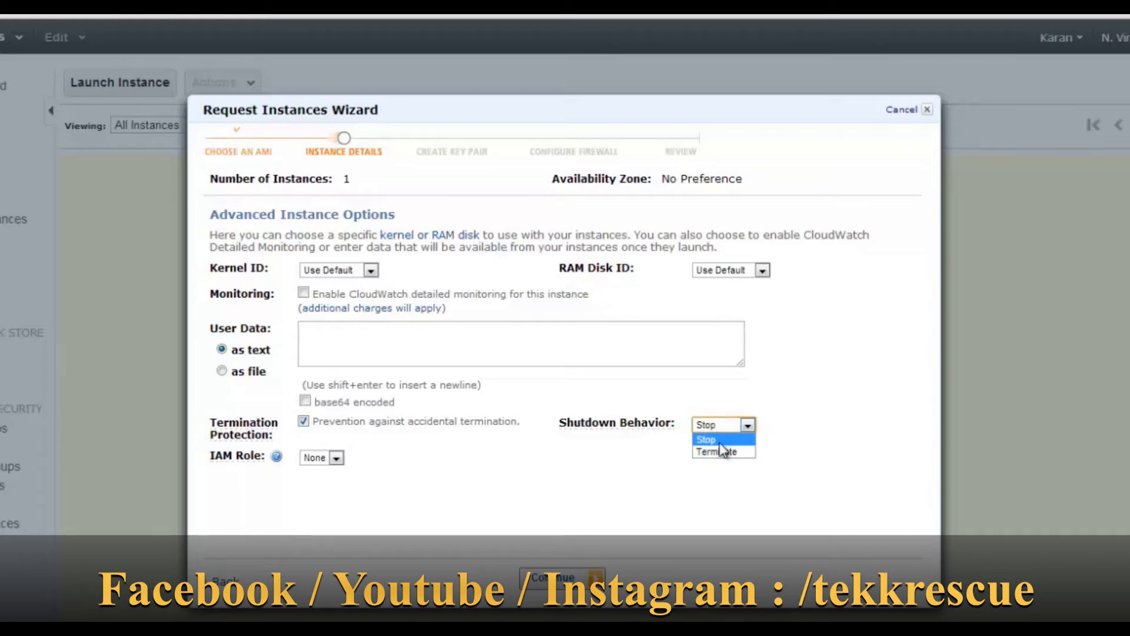
pyautogui.click(718, 439)
pyautogui.click(566, 576)
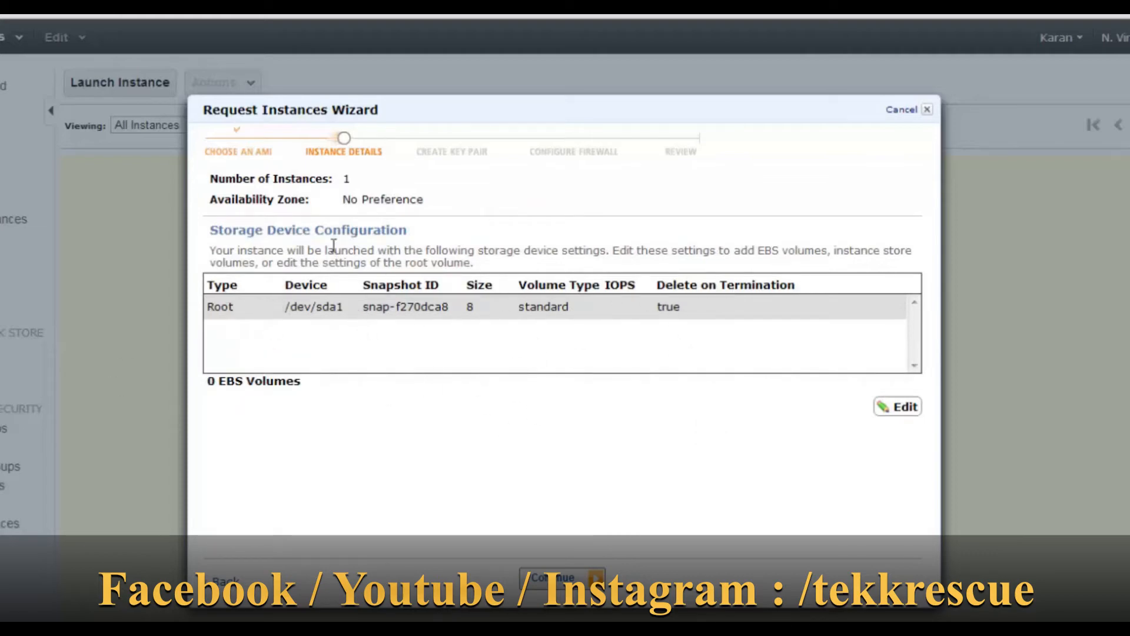
# Step: Review the root volume's size and type and accept the default storage device configuration
pyautogui.doubleClick(469, 311)
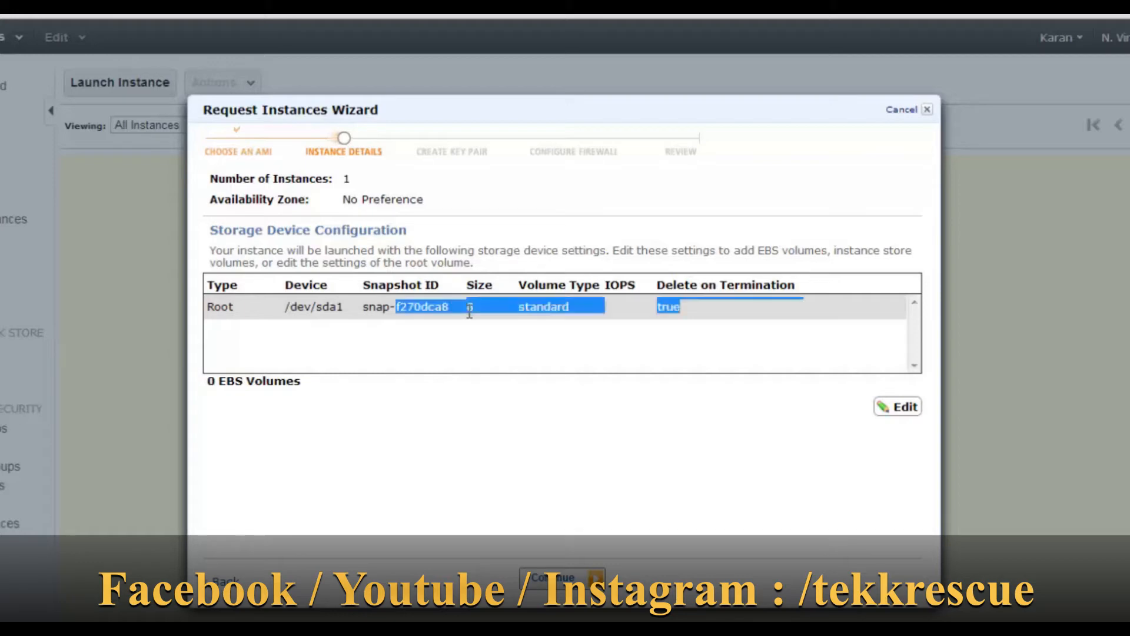
pyautogui.doubleClick(226, 308)
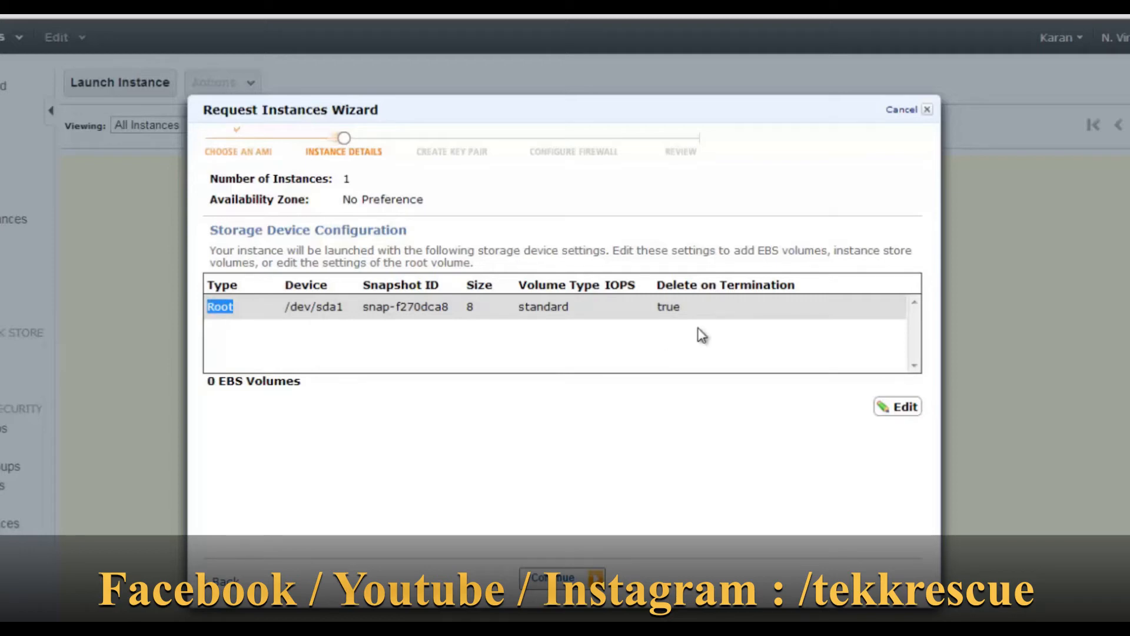
pyautogui.click(559, 451)
pyautogui.click(559, 578)
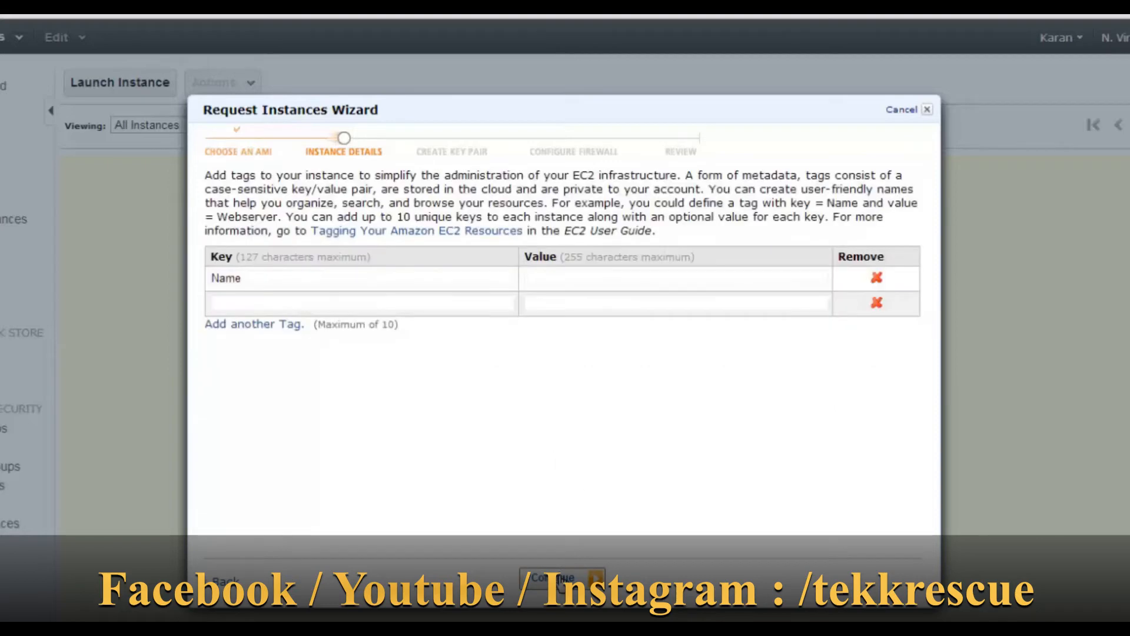
# Step: Set the instance's Name tag to MyFirstServer and proceed to the key pair settings
pyautogui.click(588, 278)
pyautogui.write('M')
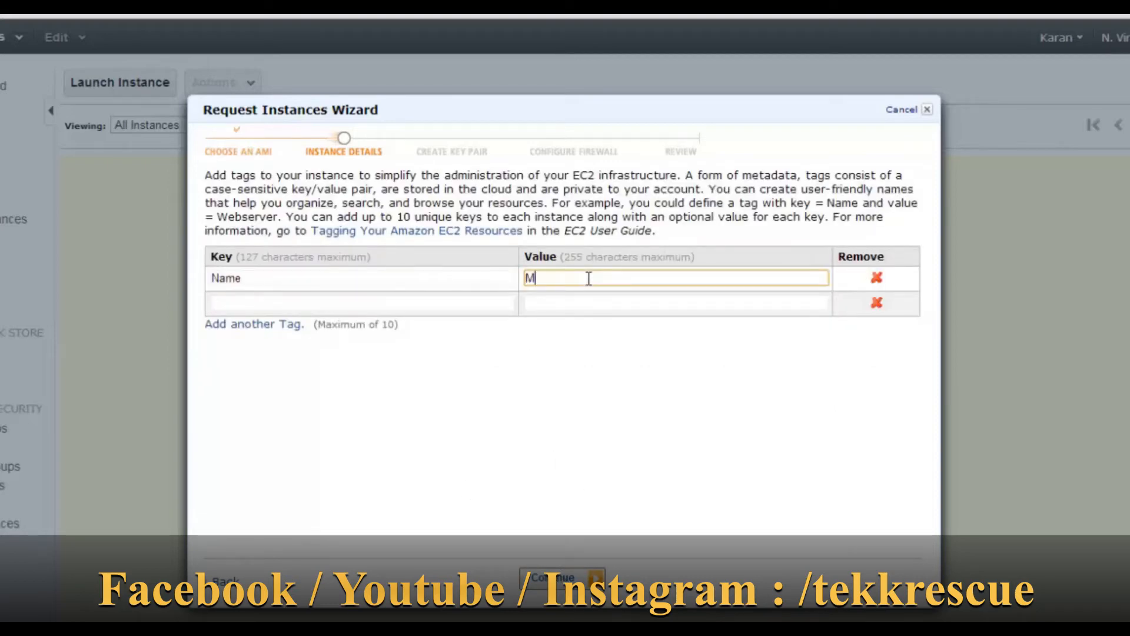
pyautogui.write('yFirstServer')
pyautogui.click(574, 589)
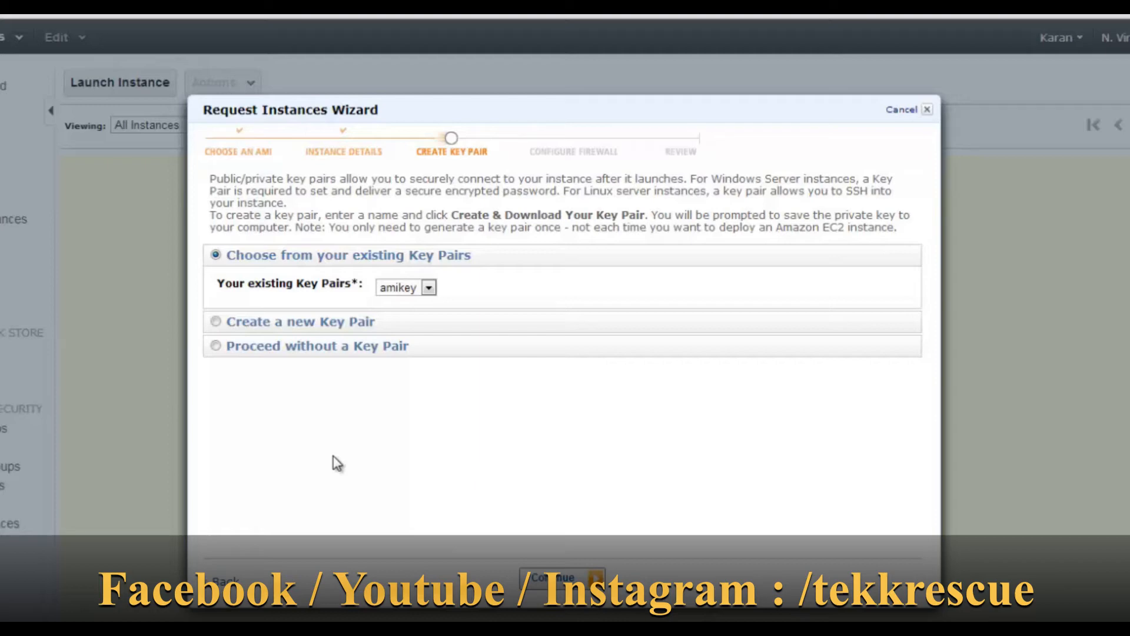
# Step: Create a new key pair named mynewkey and download it
pyautogui.click(297, 322)
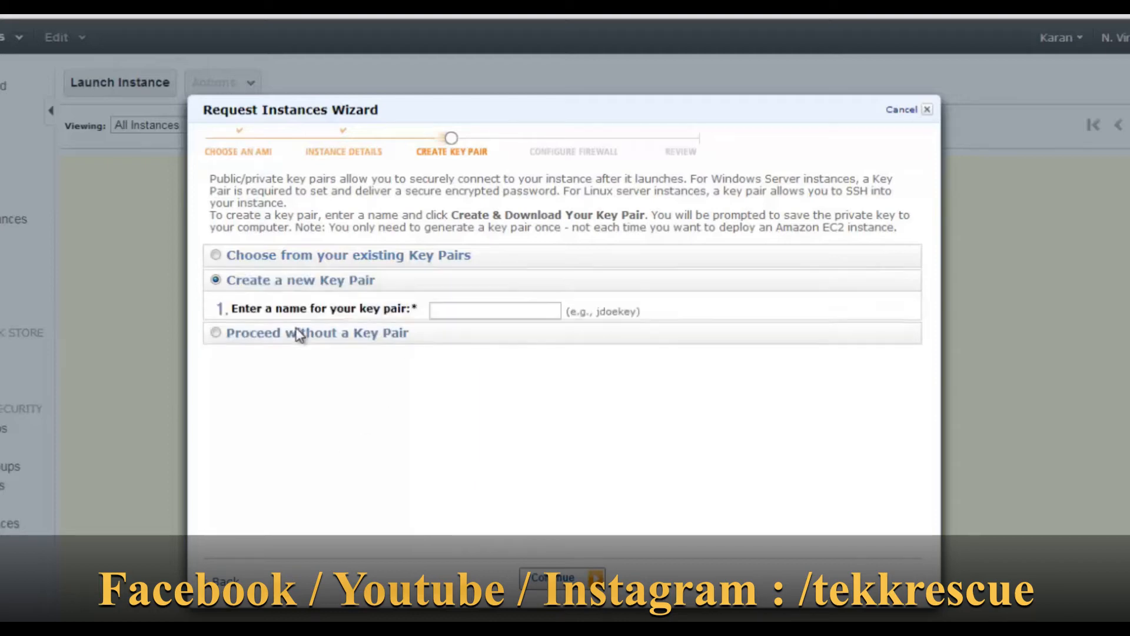
pyautogui.click(516, 315)
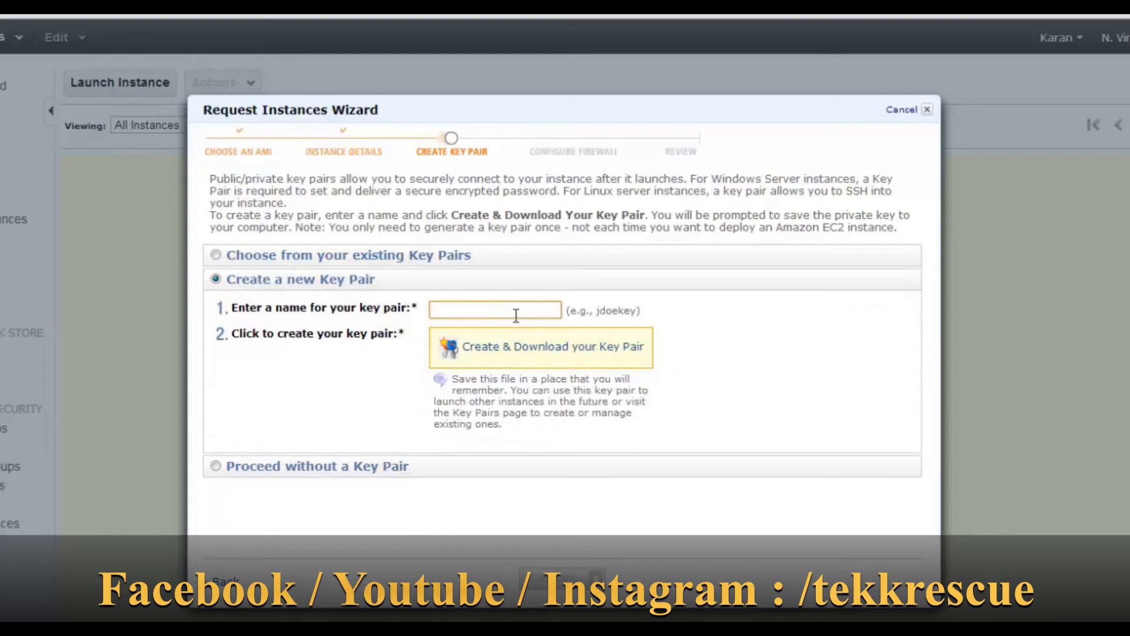
pyautogui.write('mynewkey')
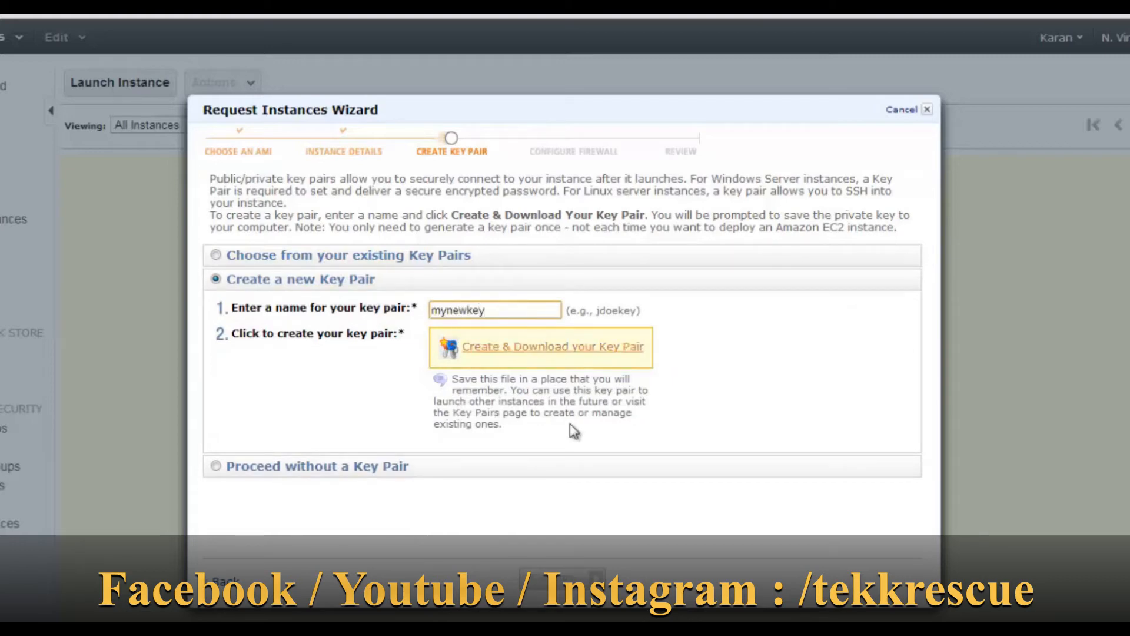
pyautogui.click(544, 353)
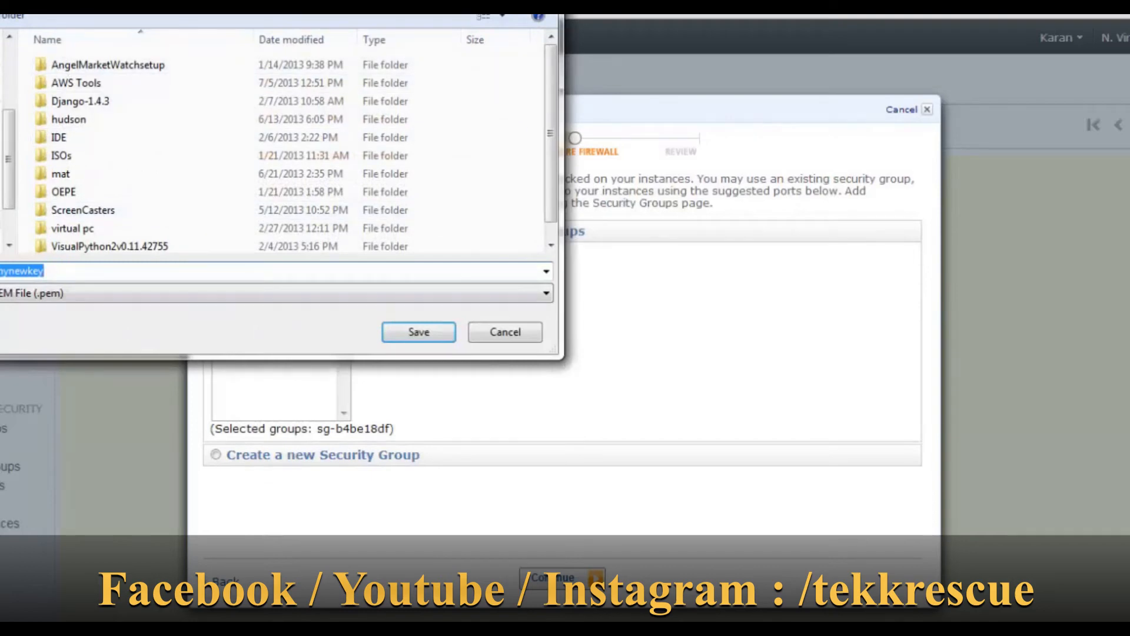
# Step: Save the private key file as mynewkey in PEM format in the keys folder with the other PEM files
pyautogui.click(9, 39)
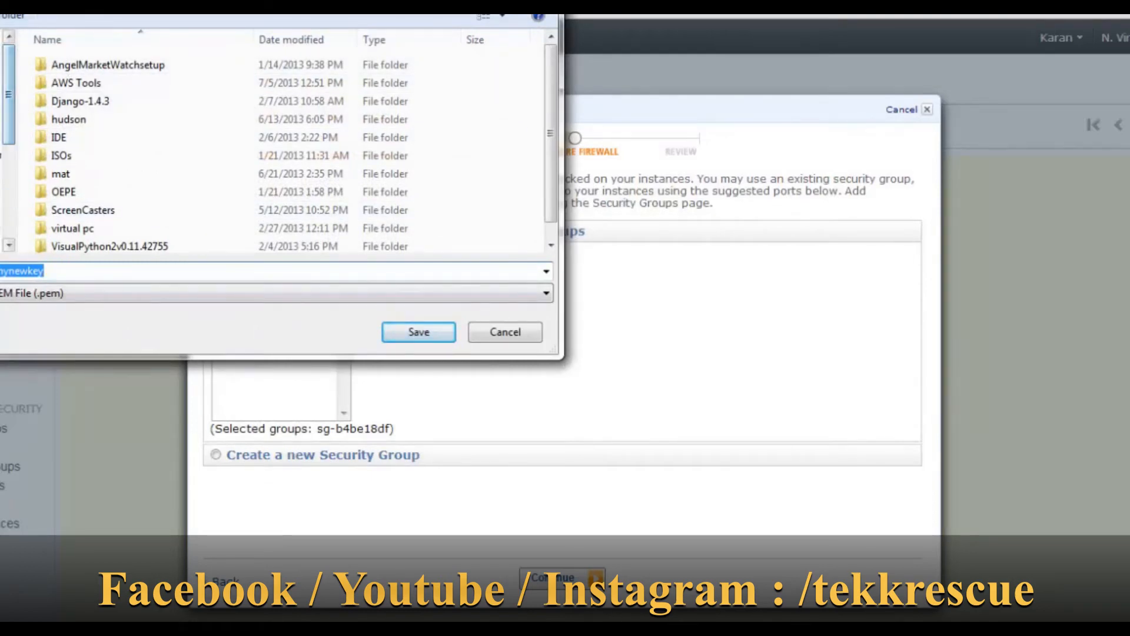
pyautogui.click(1, 63)
pyautogui.doubleClick(131, 163)
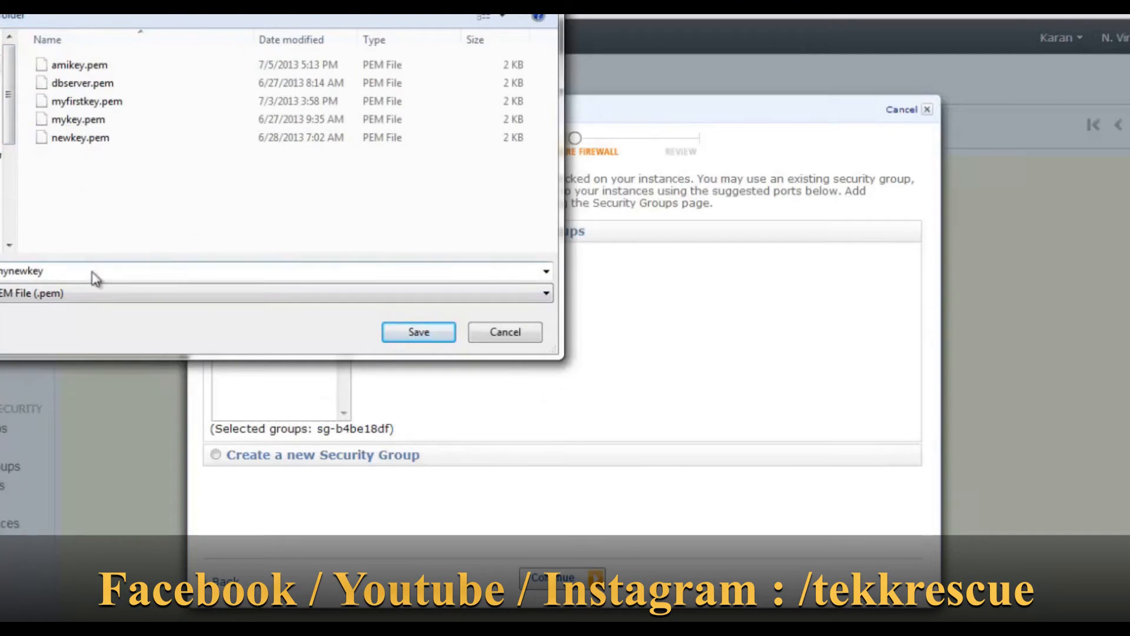
pyautogui.click(419, 332)
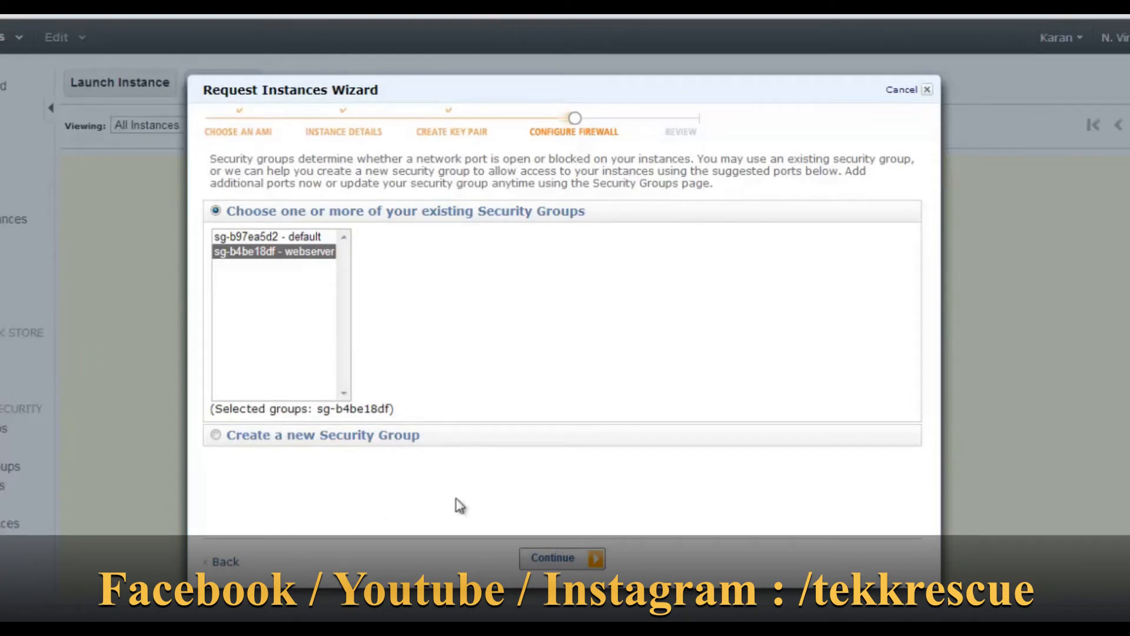
# Step: Start a new security group named myfirstgroup with the description "Group for demo"
pyautogui.click(223, 440)
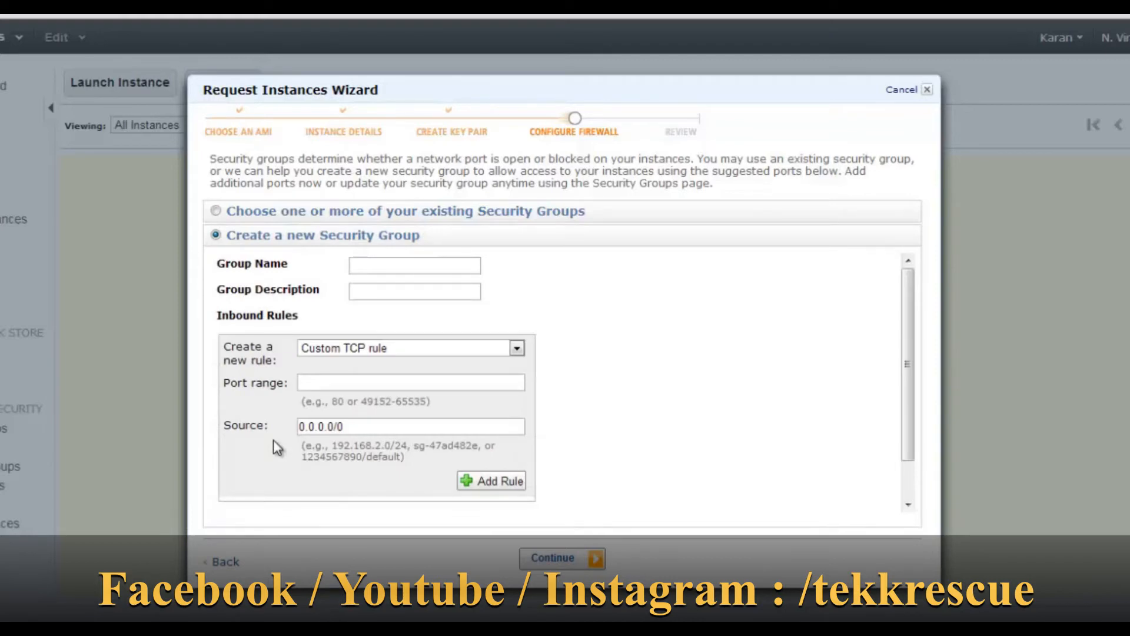
pyautogui.click(416, 266)
pyautogui.write('myfirstgroup')
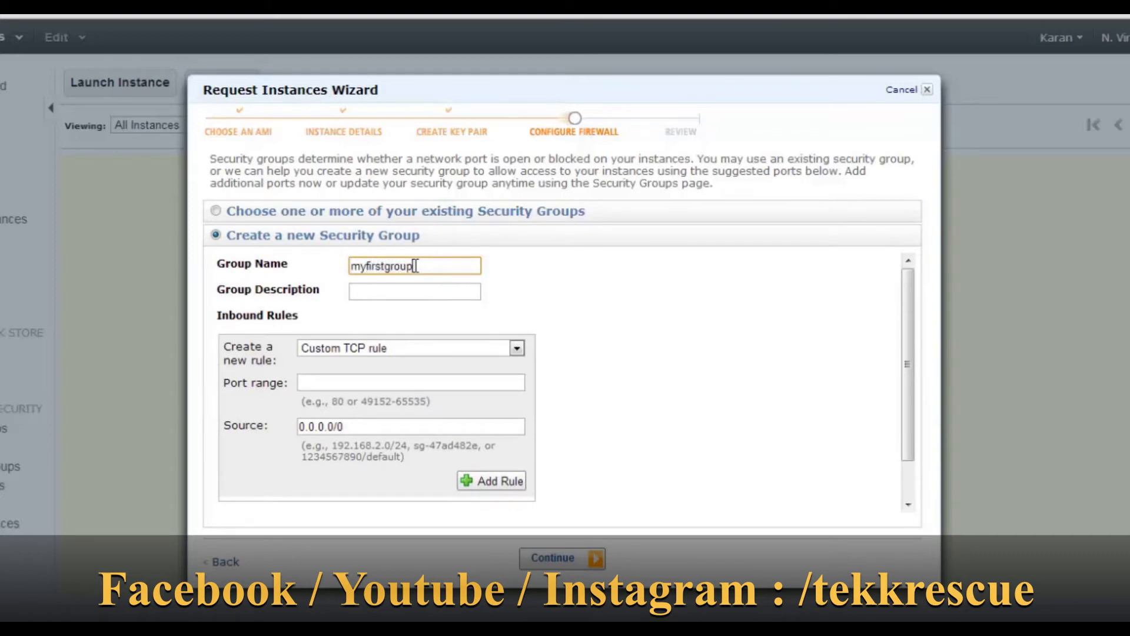
pyautogui.press('Tab')
pyautogui.write('Group ')
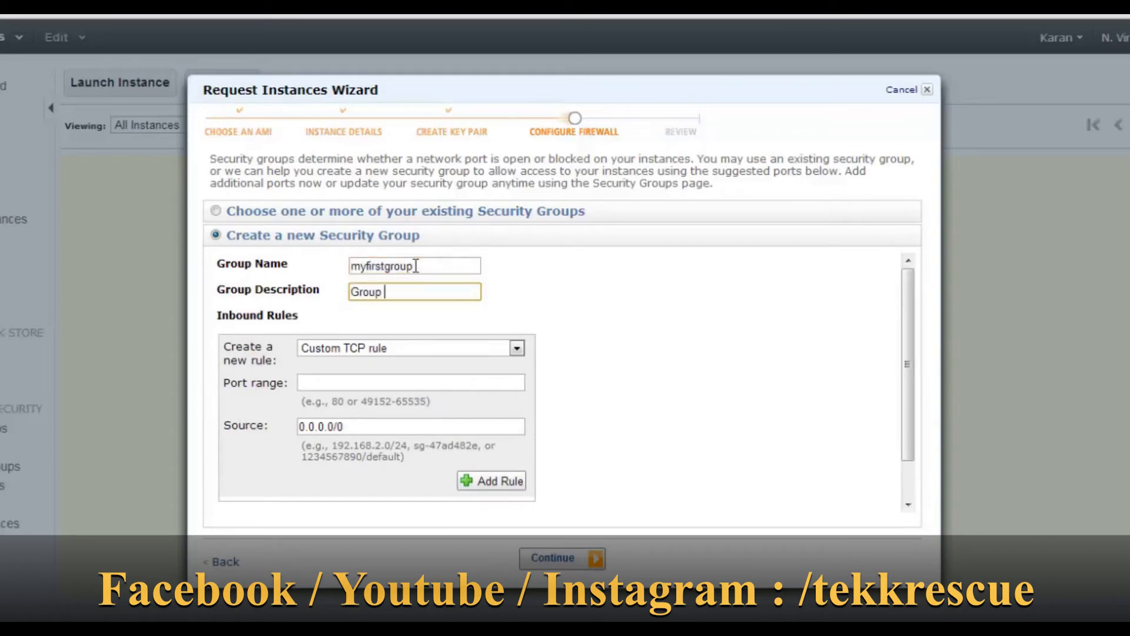
pyautogui.write('for demo')
# Step: Add an inbound SSH rule with source 0.0.0.0/0 to the new security group
pyautogui.click(425, 351)
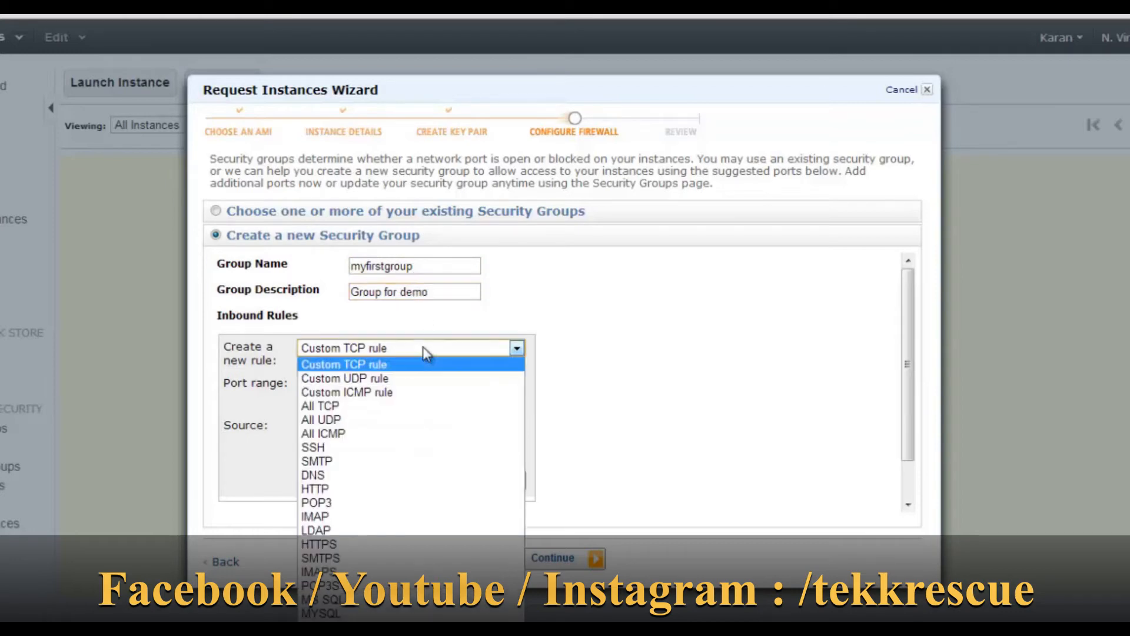
pyautogui.click(350, 448)
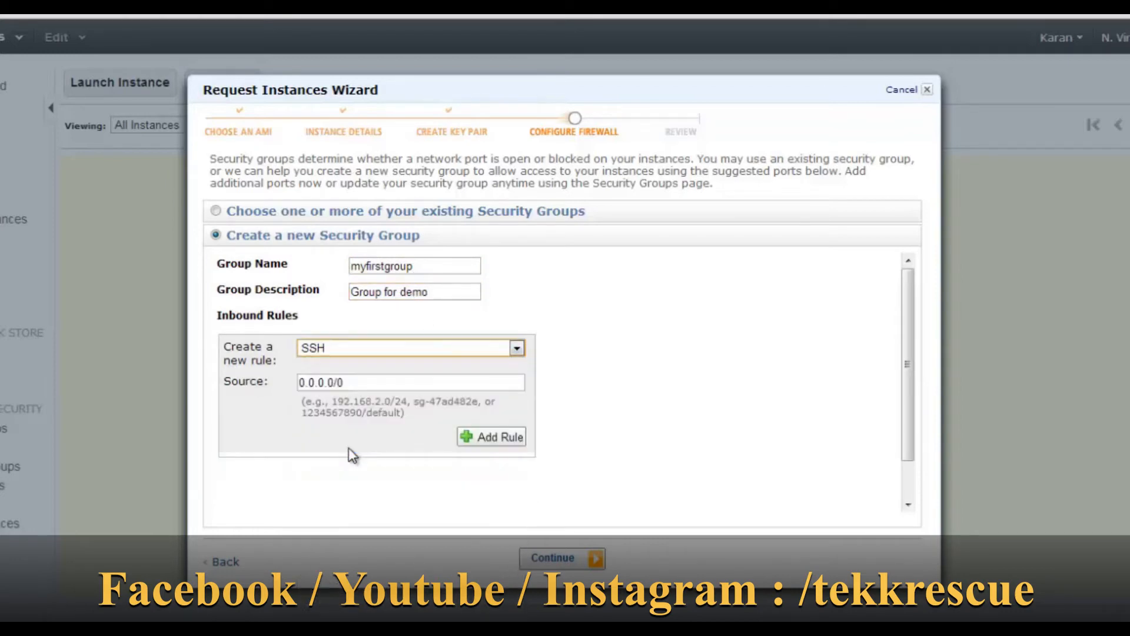
pyautogui.doubleClick(366, 383)
pyautogui.click(366, 383)
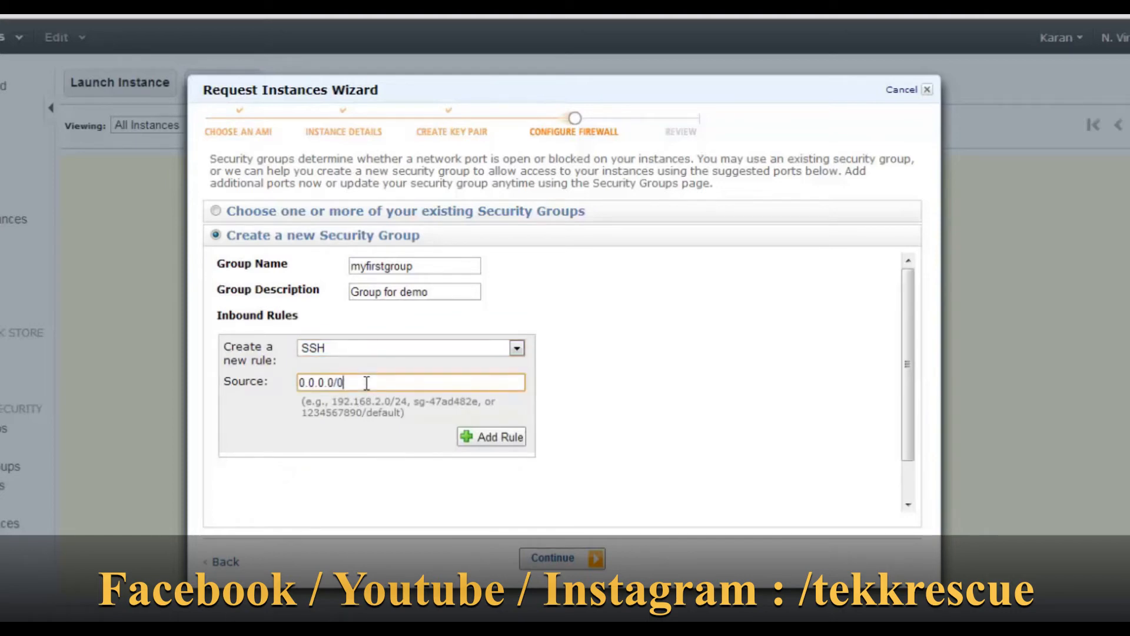
pyautogui.moveTo(366, 383); pyautogui.dragTo(271, 395)
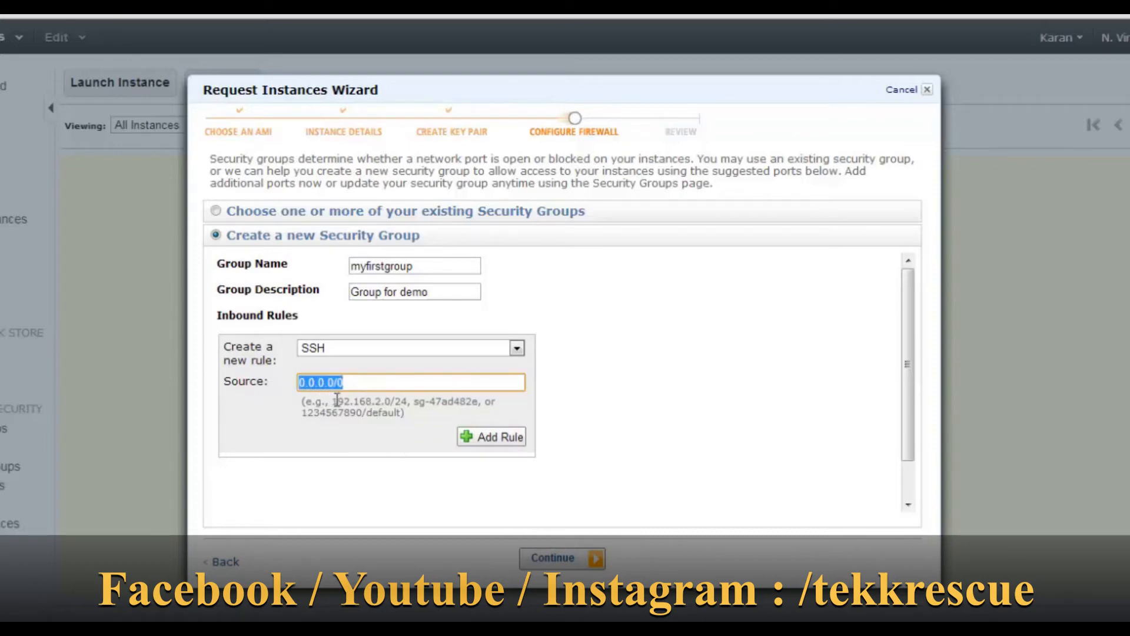
pyautogui.click(489, 437)
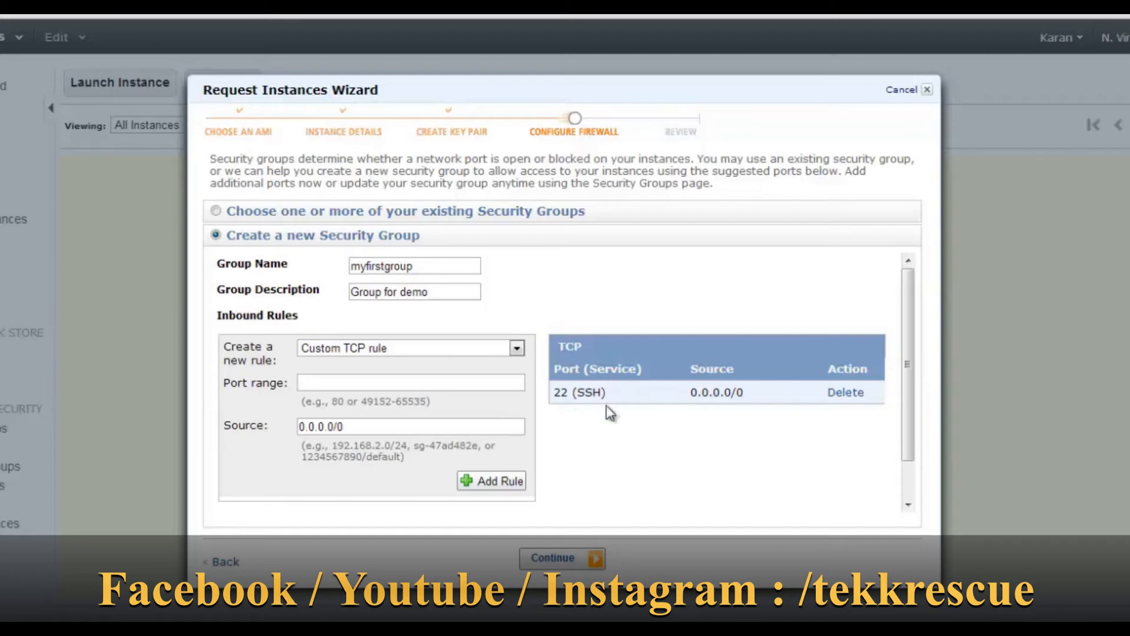
# Step: Add an inbound HTTP rule with source 0.0.0.0/0 and proceed to the launch review
pyautogui.doubleClick(584, 393)
pyautogui.click(471, 351)
pyautogui.click(375, 489)
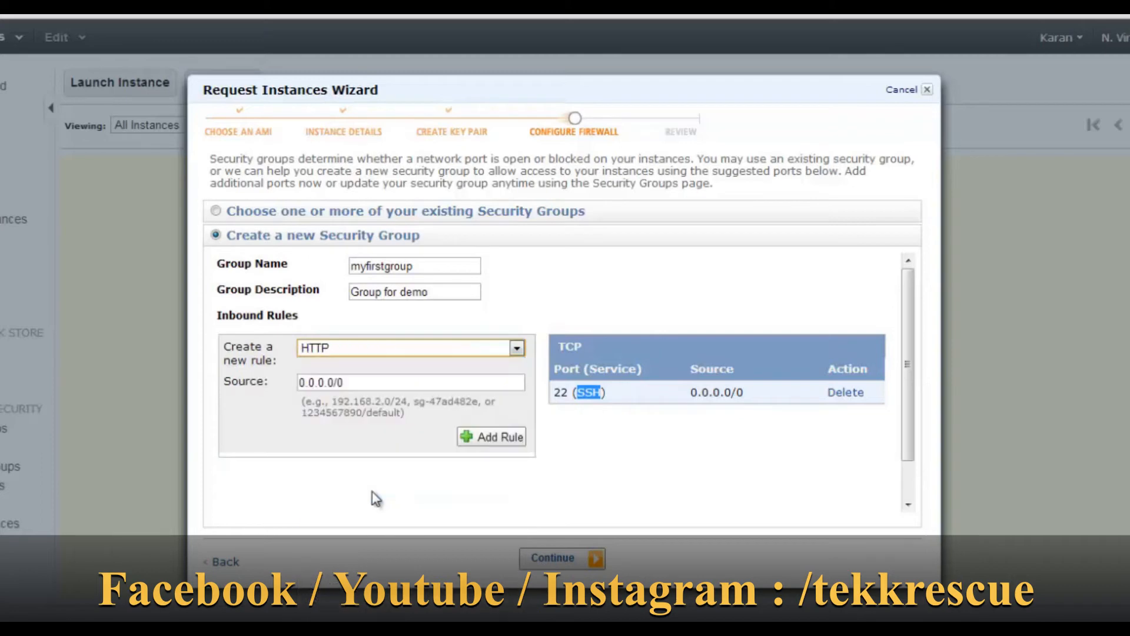
pyautogui.click(483, 432)
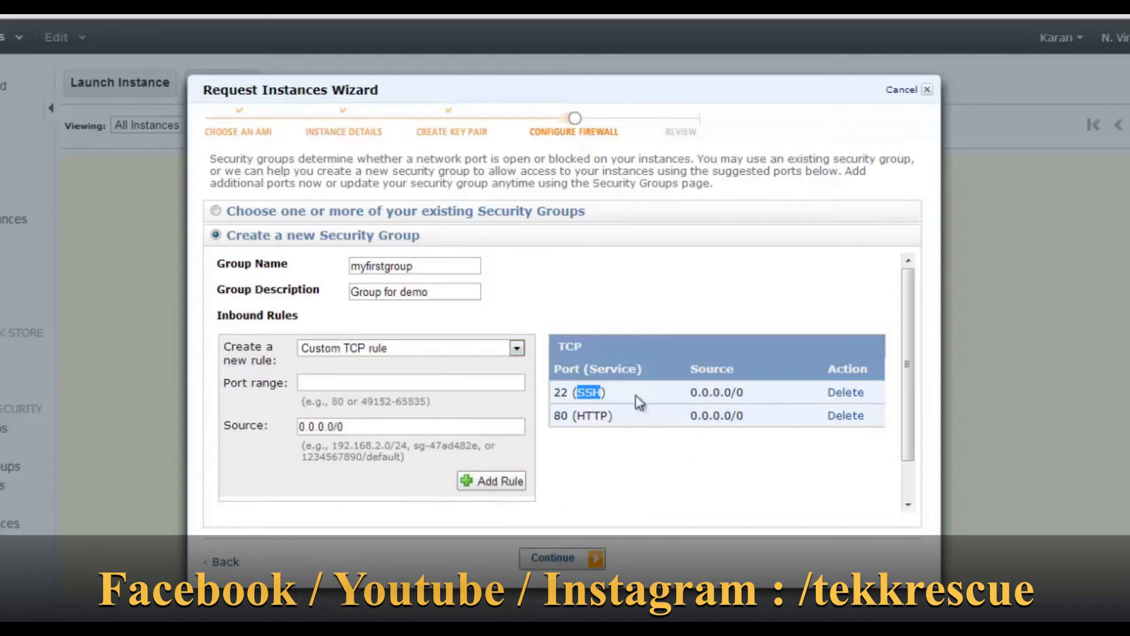
pyautogui.click(563, 560)
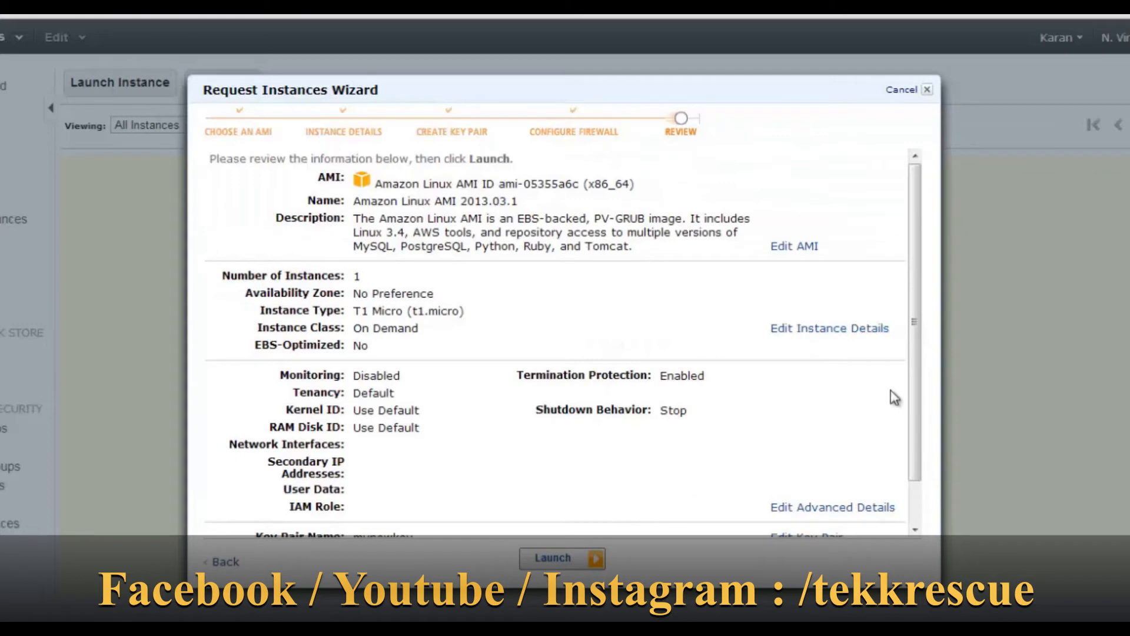
# Step: Review the instance's configuration summary, launch the instance and close the launch wizard
pyautogui.moveTo(917, 323); pyautogui.dragTo(927, 427)
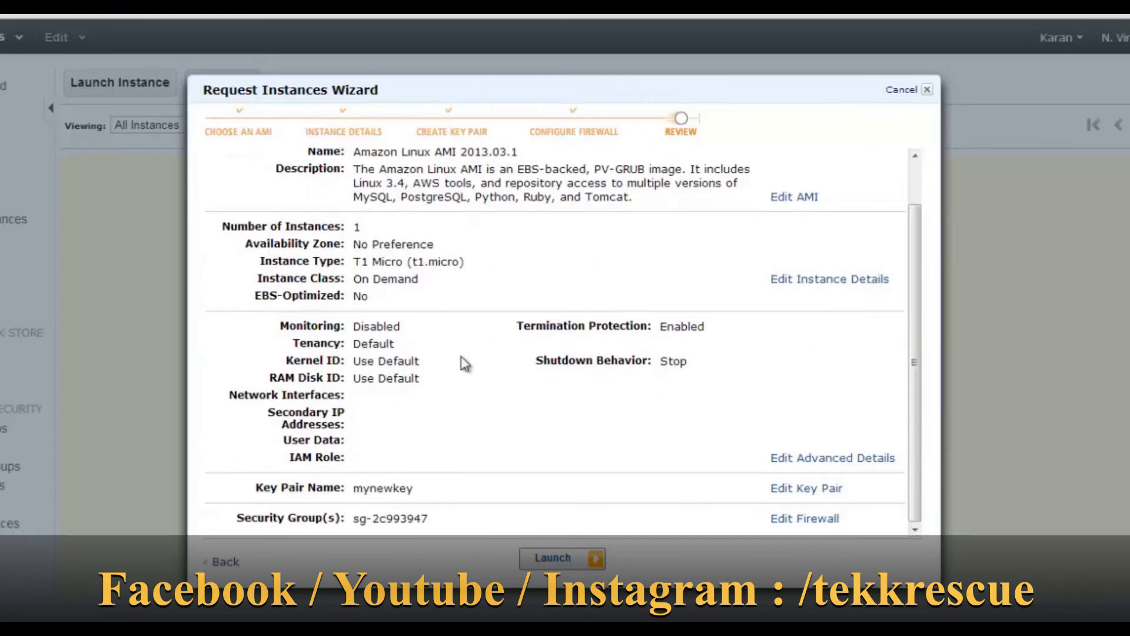
pyautogui.click(548, 562)
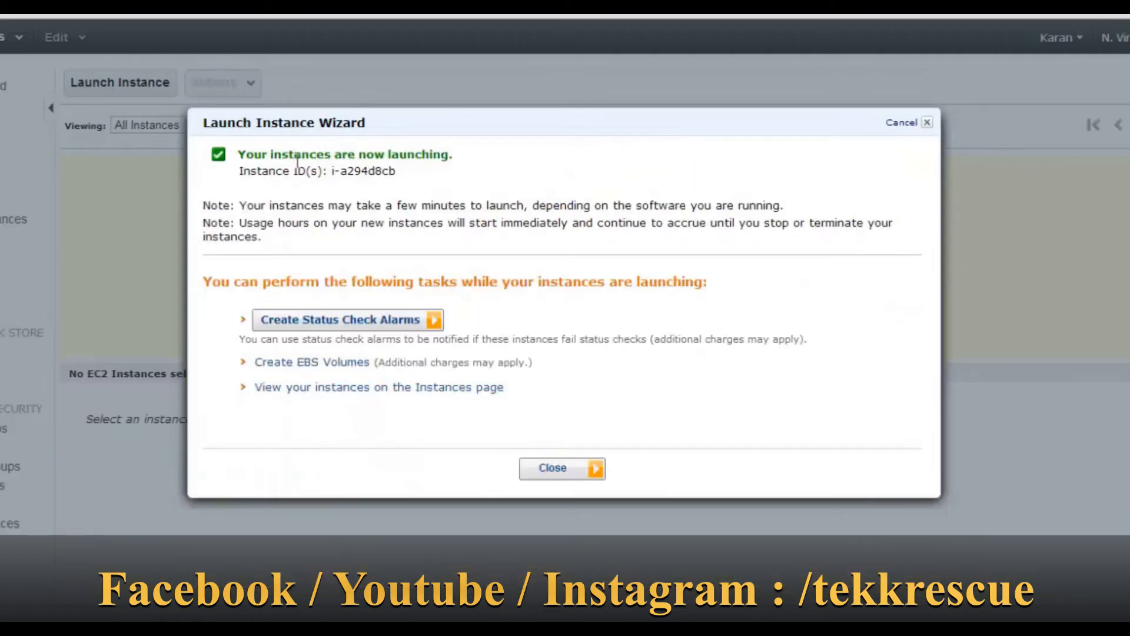
pyautogui.moveTo(267, 158); pyautogui.dragTo(426, 156)
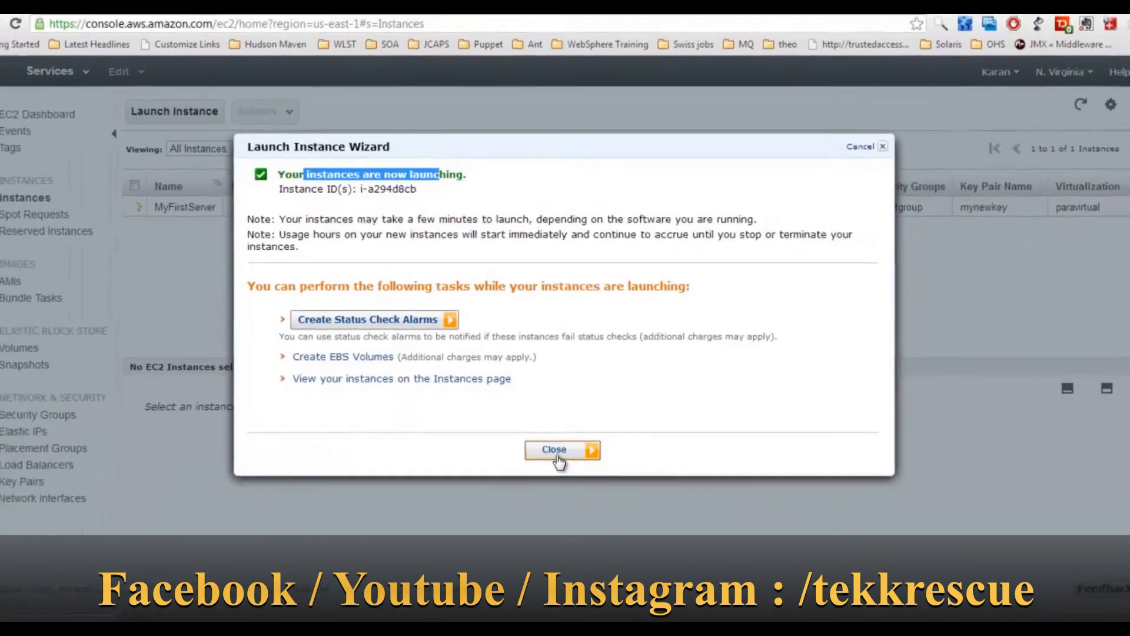
pyautogui.click(557, 457)
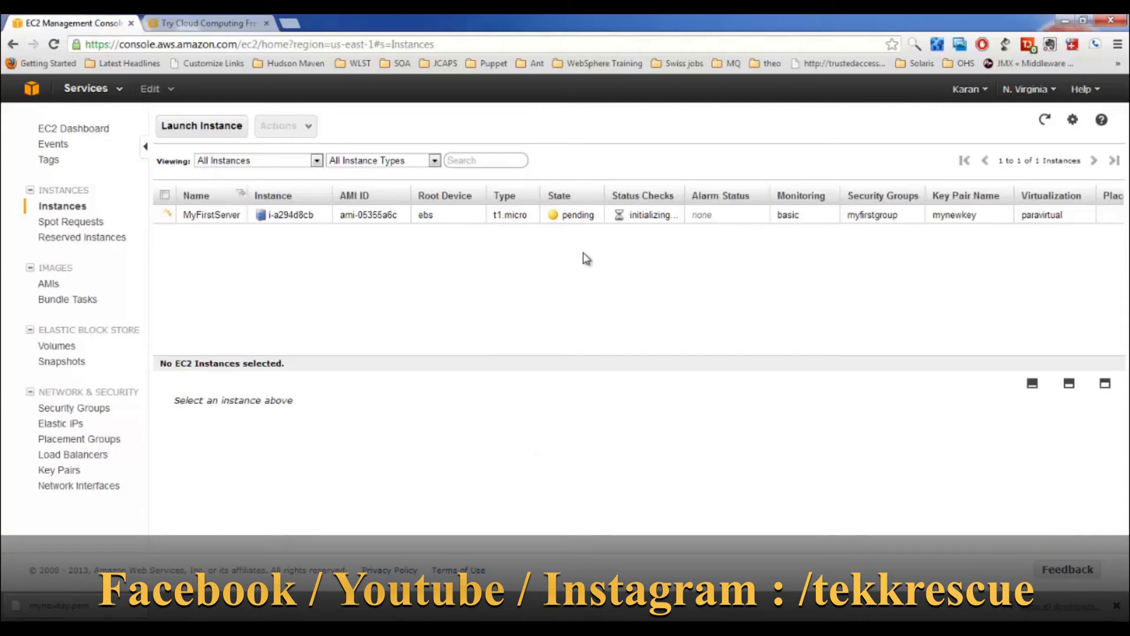
# Step: Select the MyFirstServer instance and examine its zone, type, key pair name, public DNS and private DNS
pyautogui.click(174, 223)
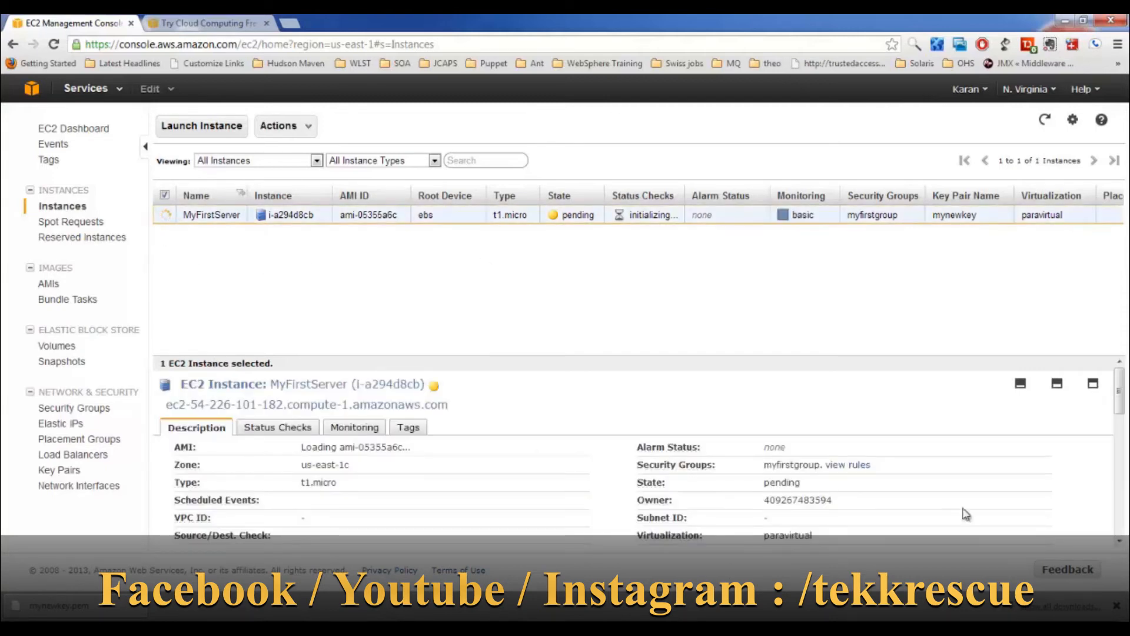
pyautogui.moveTo(1122, 411); pyautogui.dragTo(1127, 440)
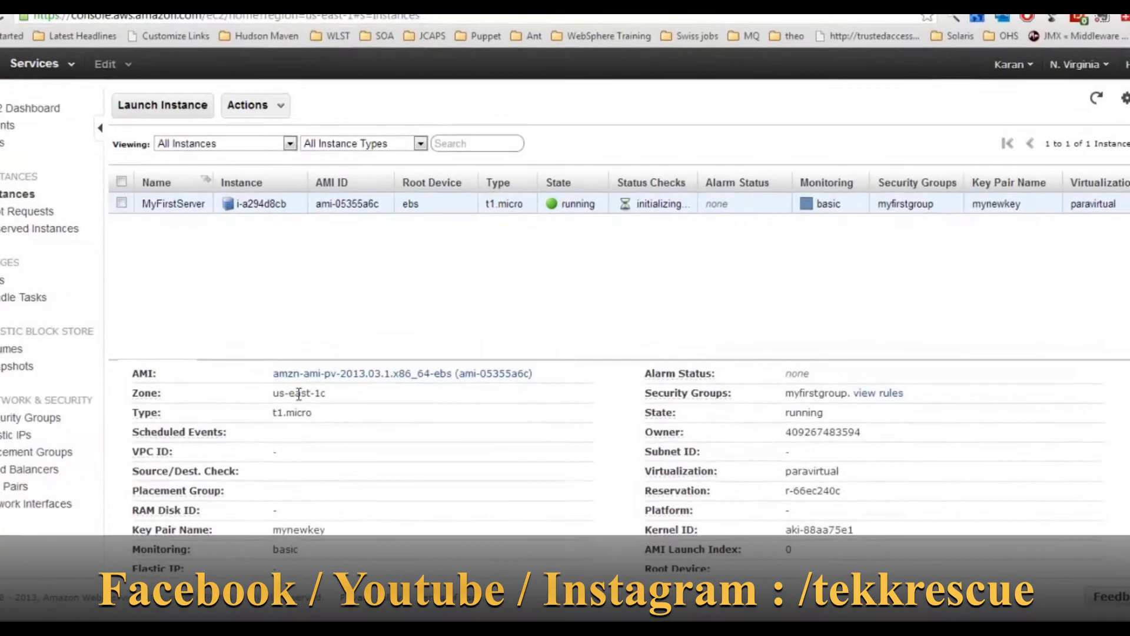
pyautogui.moveTo(301, 386); pyautogui.dragTo(324, 387)
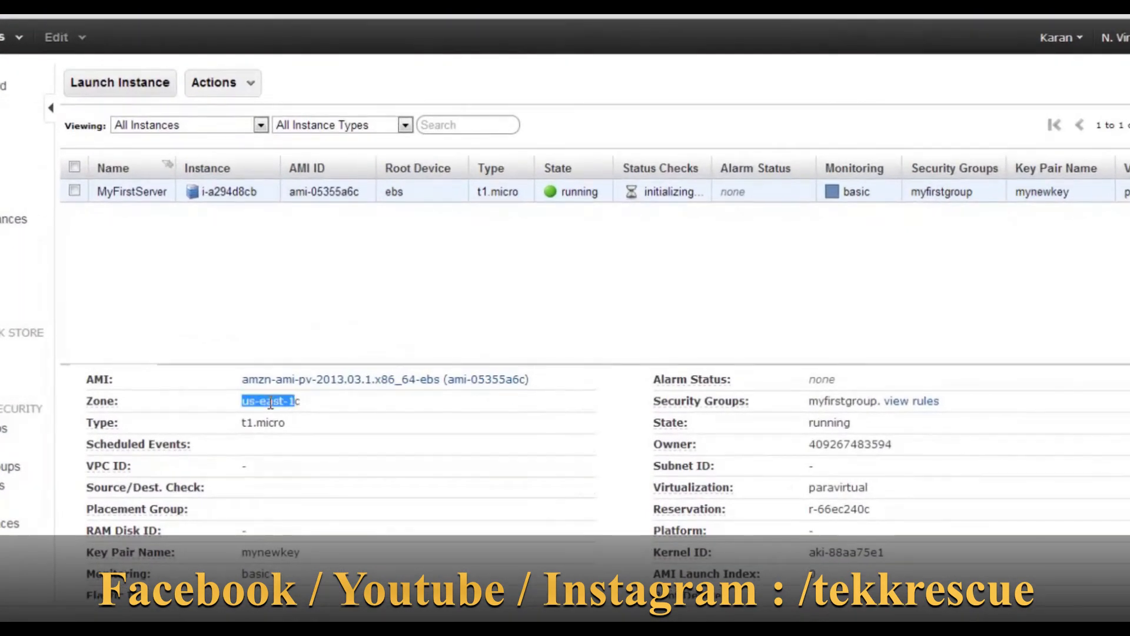
pyautogui.doubleClick(270, 422)
pyautogui.scroll(-3, 271, 402)
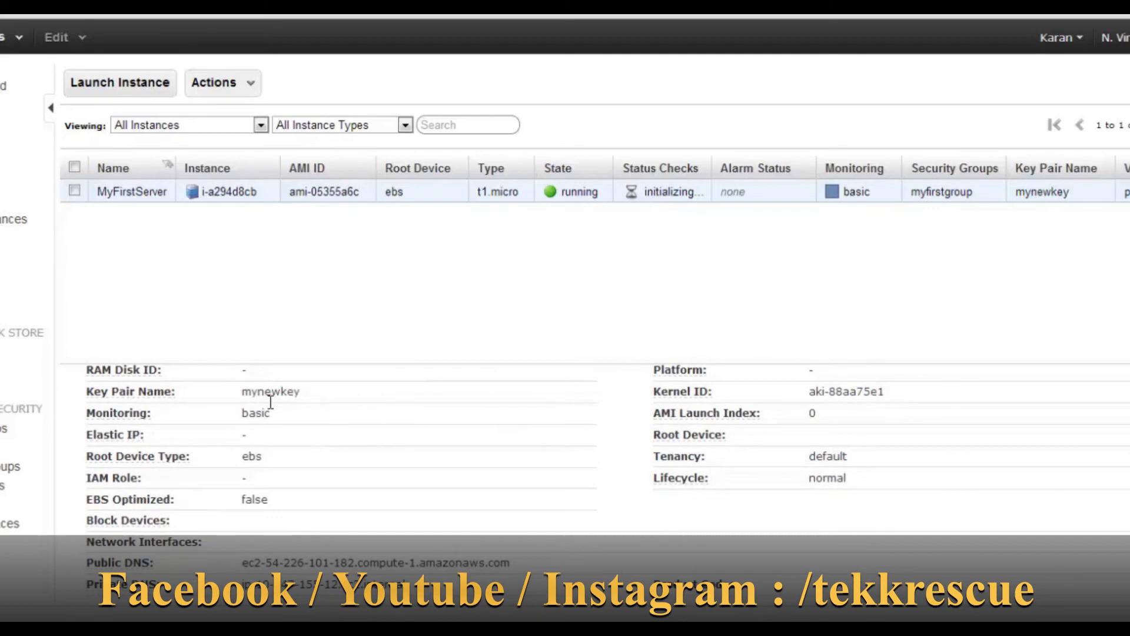
pyautogui.doubleClick(271, 395)
pyautogui.moveTo(242, 563)
pyautogui.mouseDown()
pyautogui.moveTo(500, 563)
pyautogui.moveTo(86, 563)
pyautogui.mouseUp()
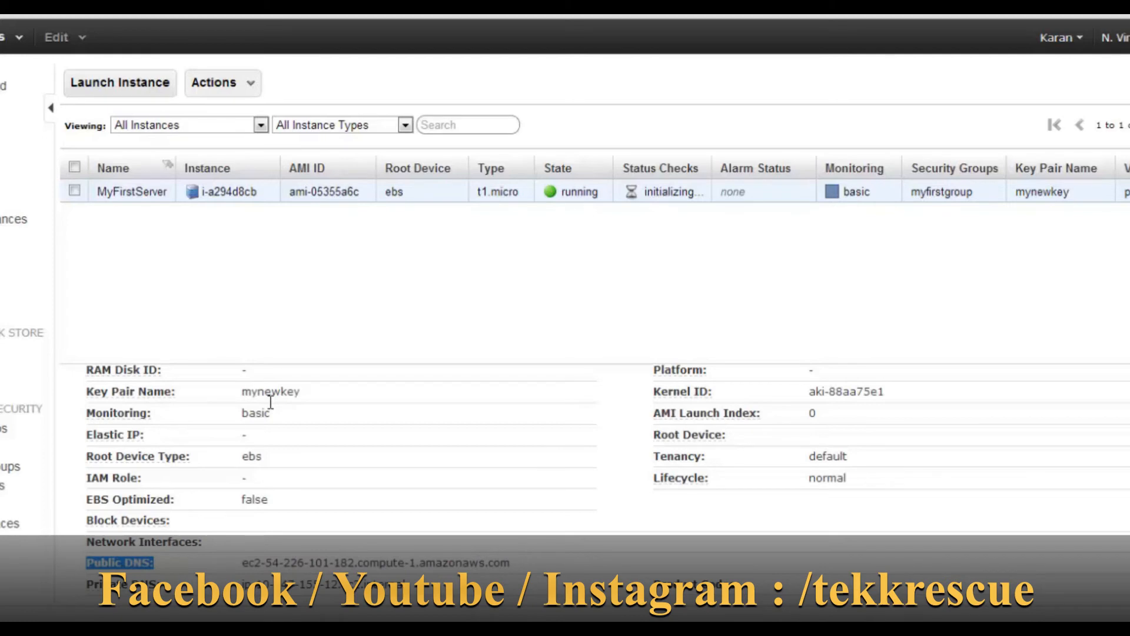
pyautogui.doubleClick(381, 563)
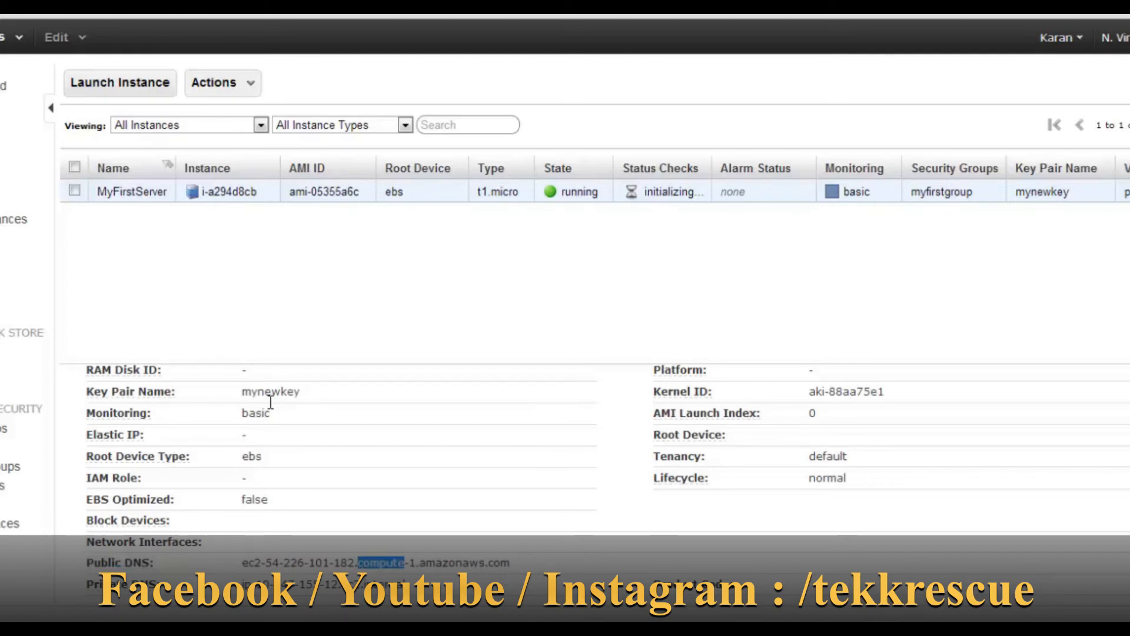
pyautogui.doubleClick(306, 584)
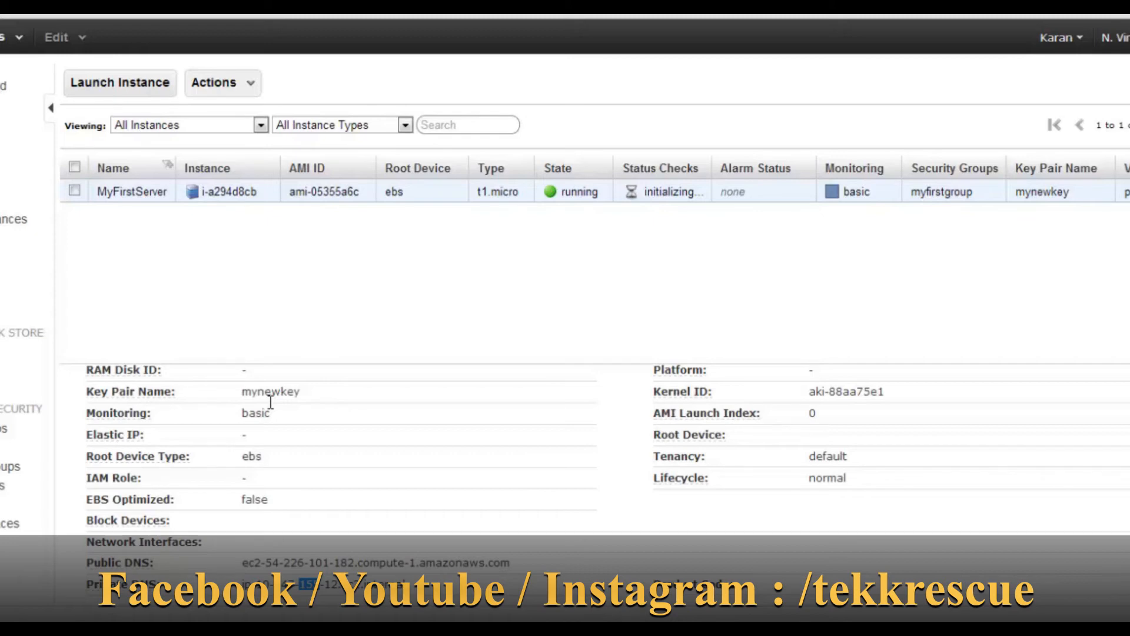
pyautogui.moveTo(242, 584); pyautogui.dragTo(403, 584)
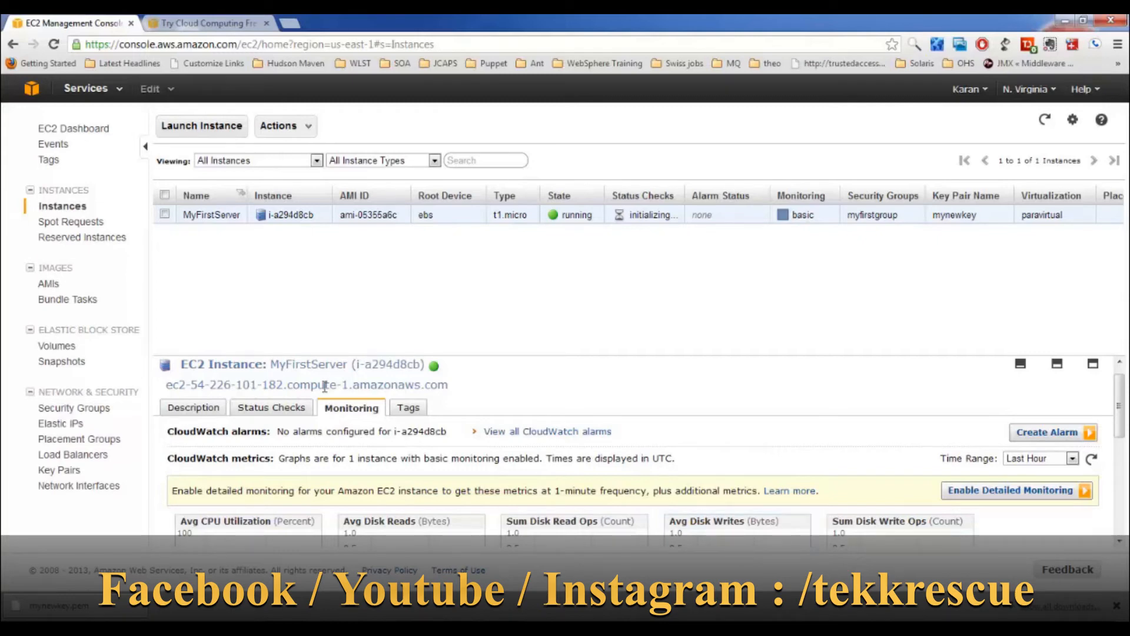
# Step: Examine what the system status checks and instance status checks of MyFirstServer monitor
pyautogui.click(271, 407)
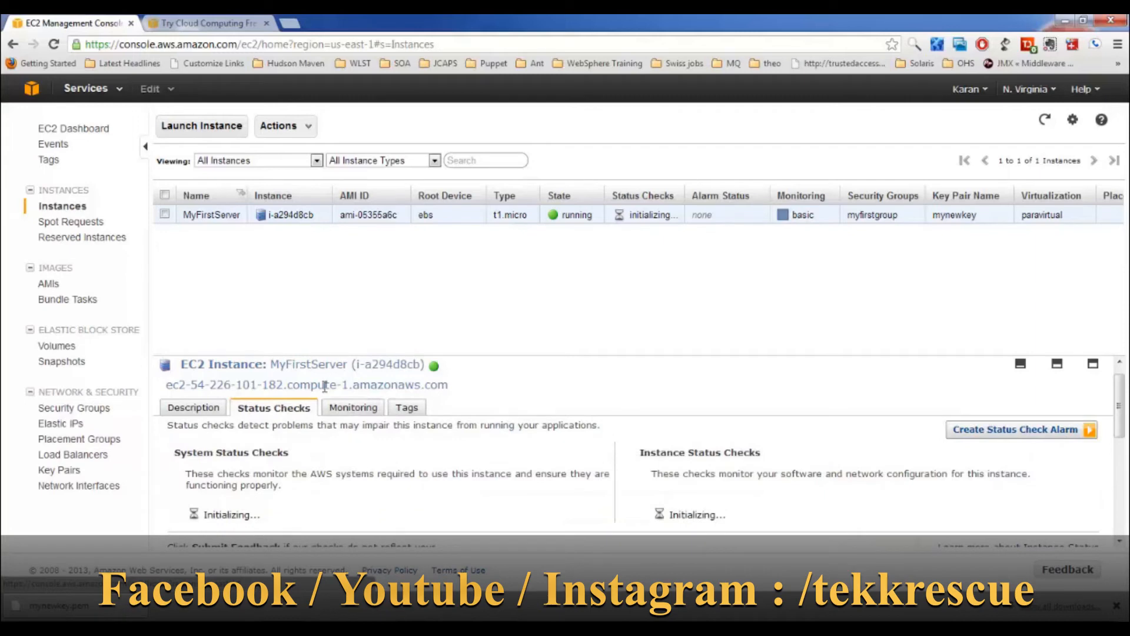
pyautogui.scroll(-1, 324, 386)
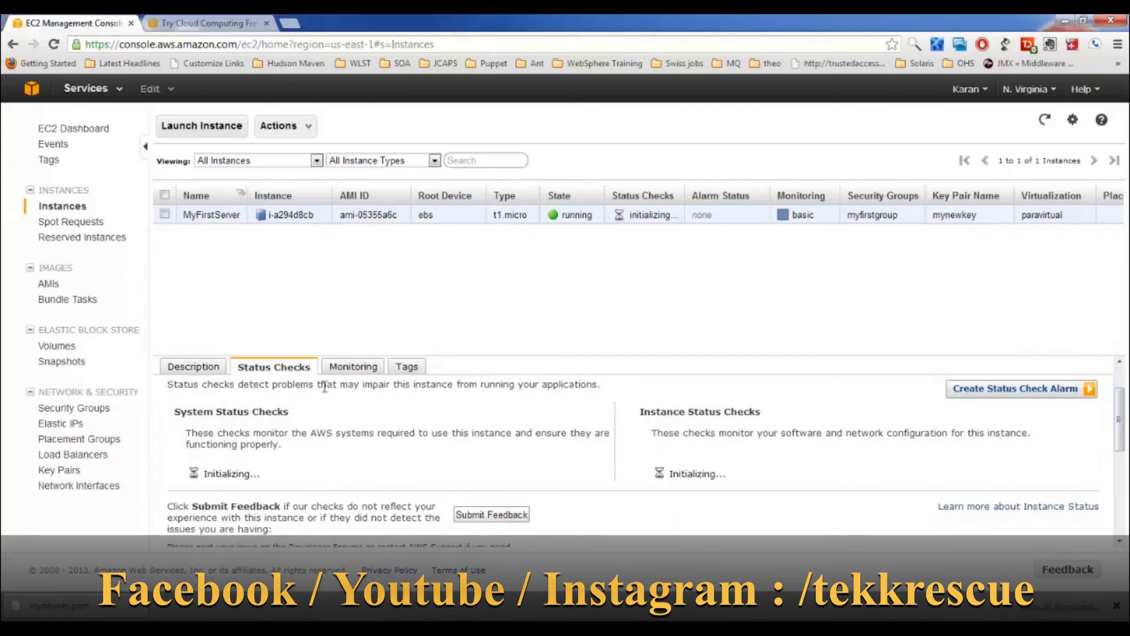
pyautogui.moveTo(311, 432); pyautogui.dragTo(347, 433)
pyautogui.doubleClick(493, 433)
pyautogui.doubleClick(210, 444)
pyautogui.click(305, 386)
pyautogui.doubleClick(768, 432)
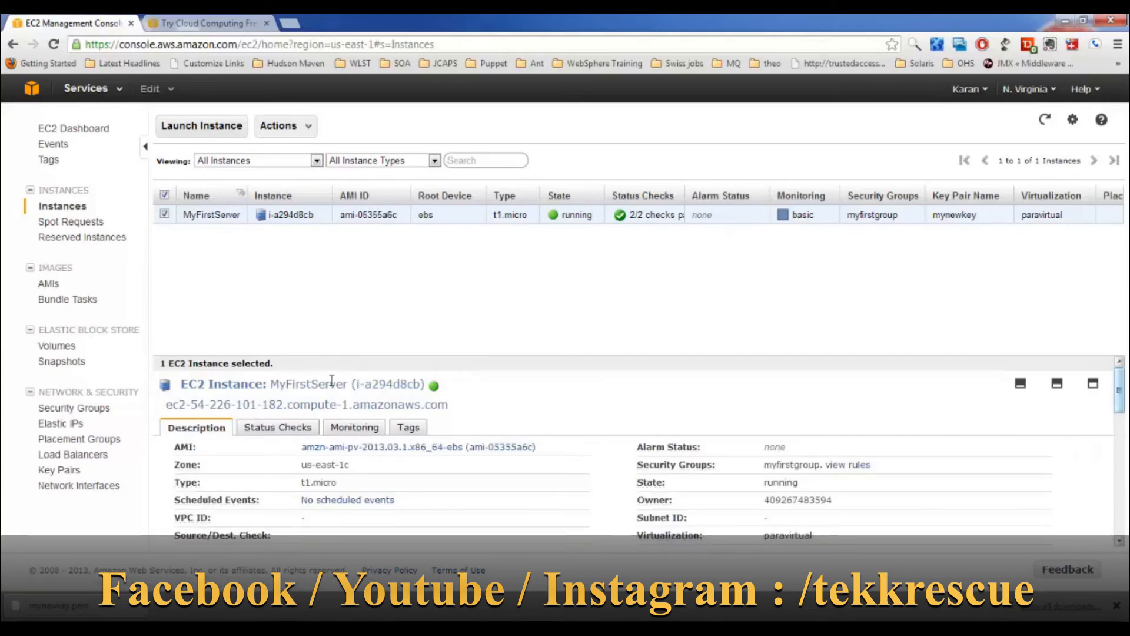
# Step: Open PuTTY Key Generator and load the private key file mykey.pem from the keys folder
pyautogui.scroll(-5, 332, 380)
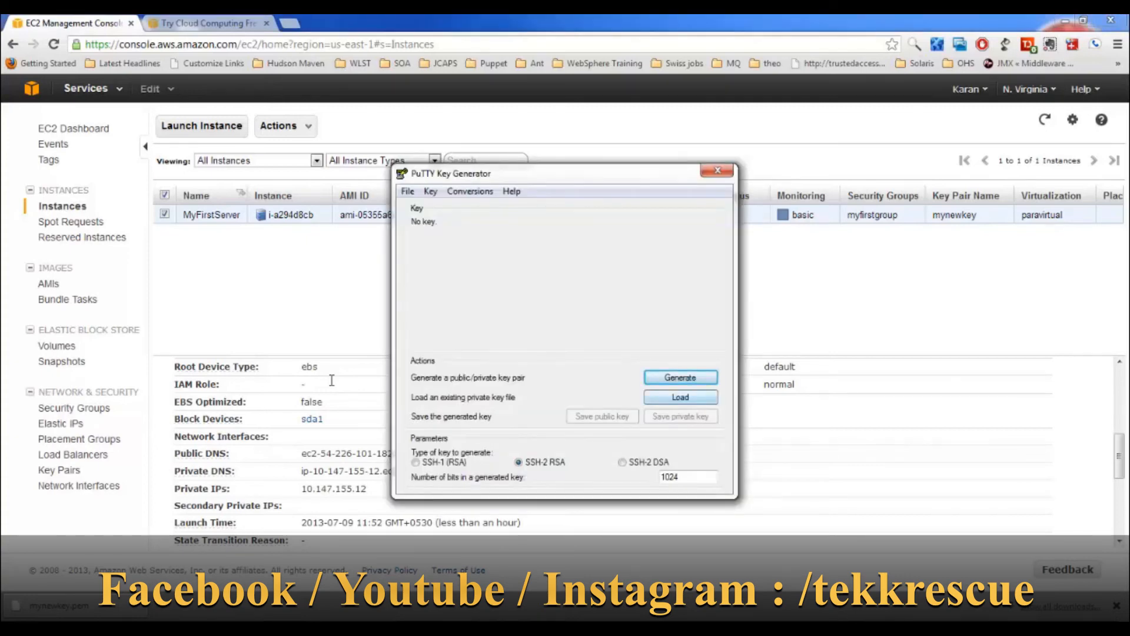
pyautogui.click(680, 397)
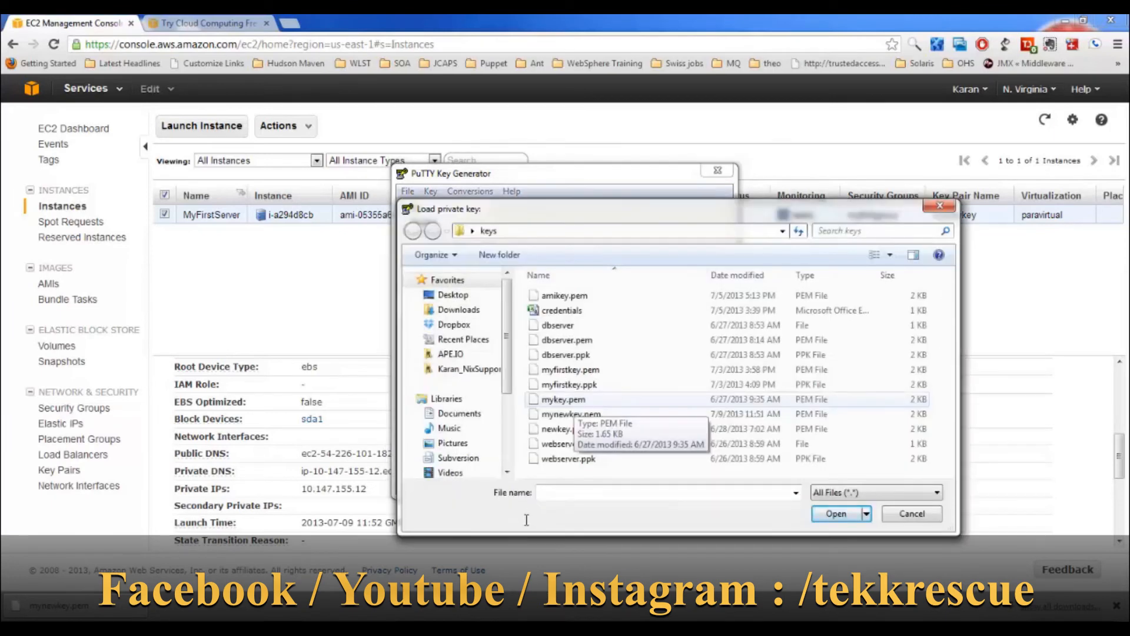
pyautogui.click(566, 400)
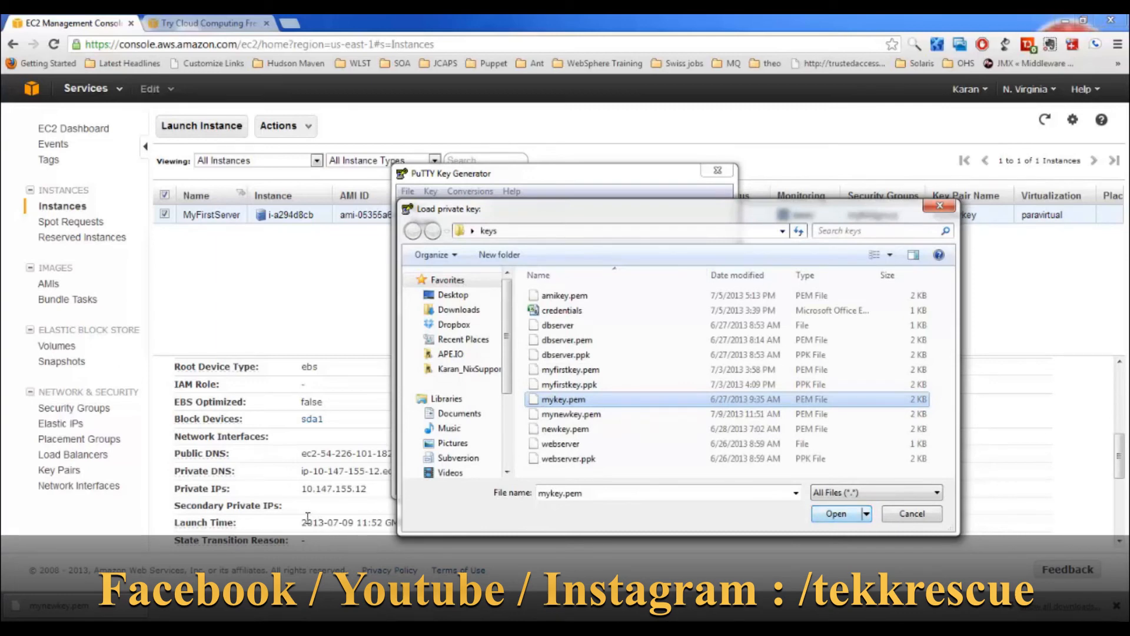
pyautogui.press('Return')
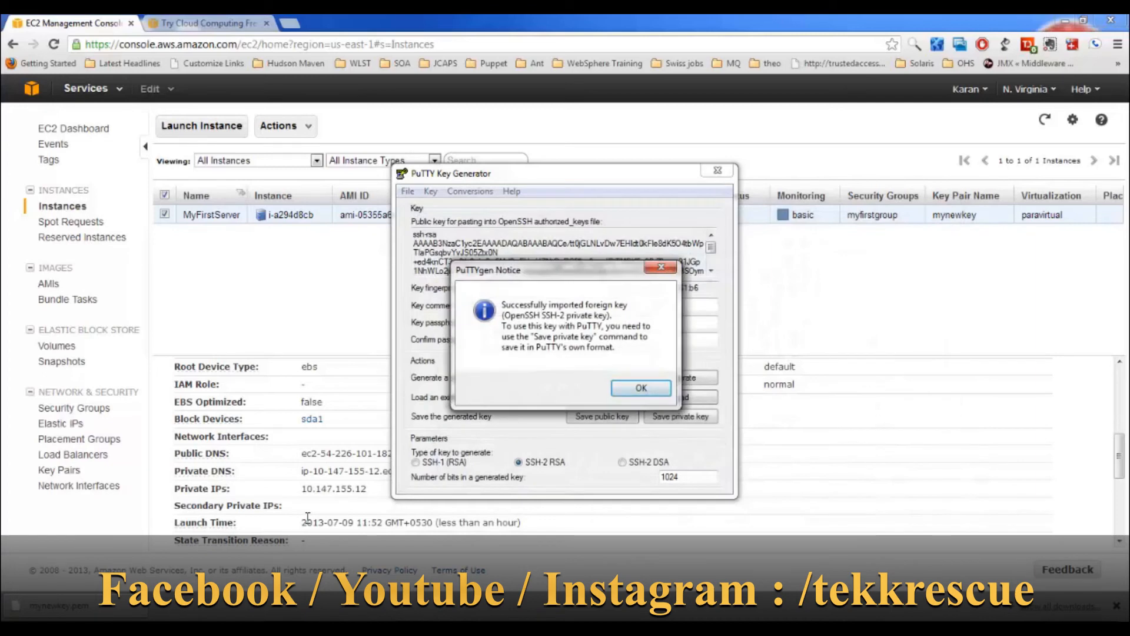
pyautogui.press('Return')
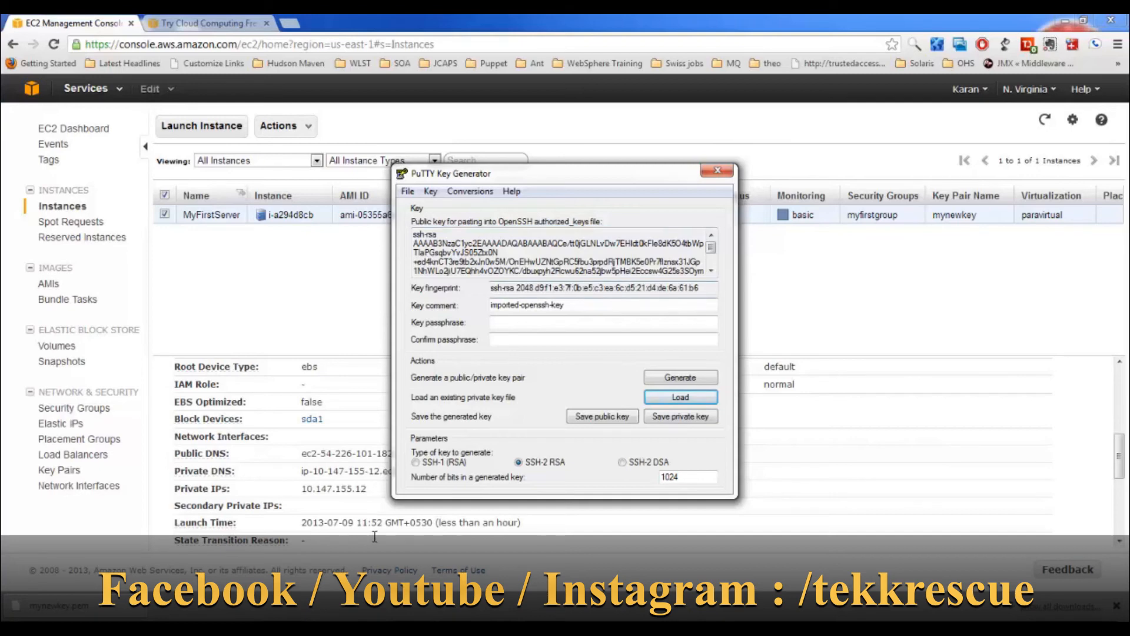
# Step: Save the loaded private key without a passphrase as mynewkey in PuTTY's .ppk format and close the key generator
pyautogui.click(680, 416)
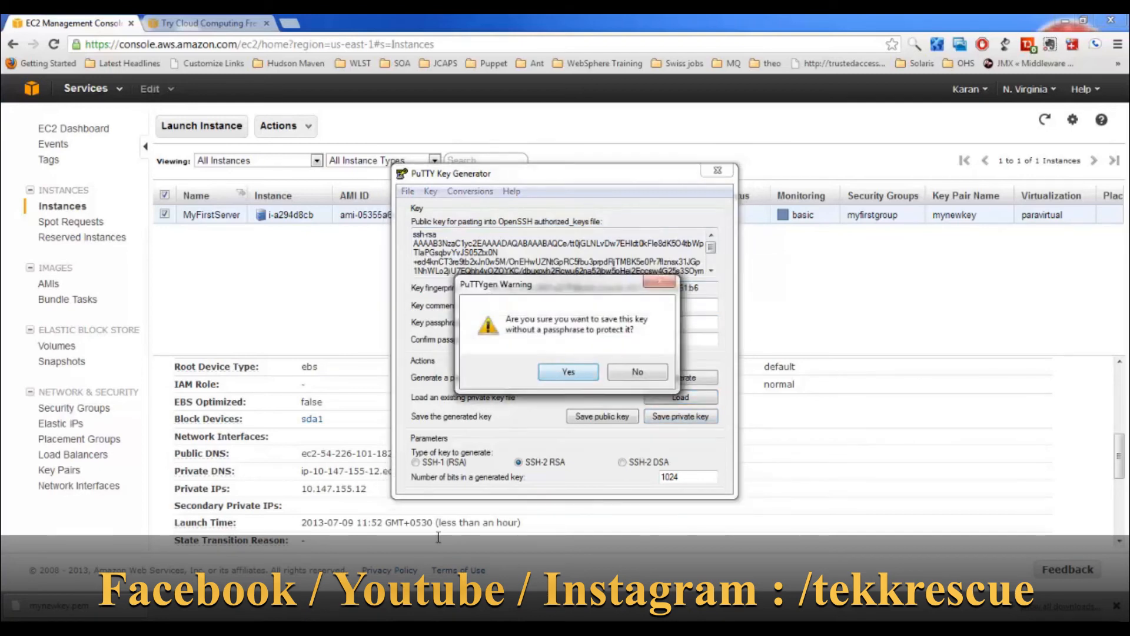
pyautogui.press('Return')
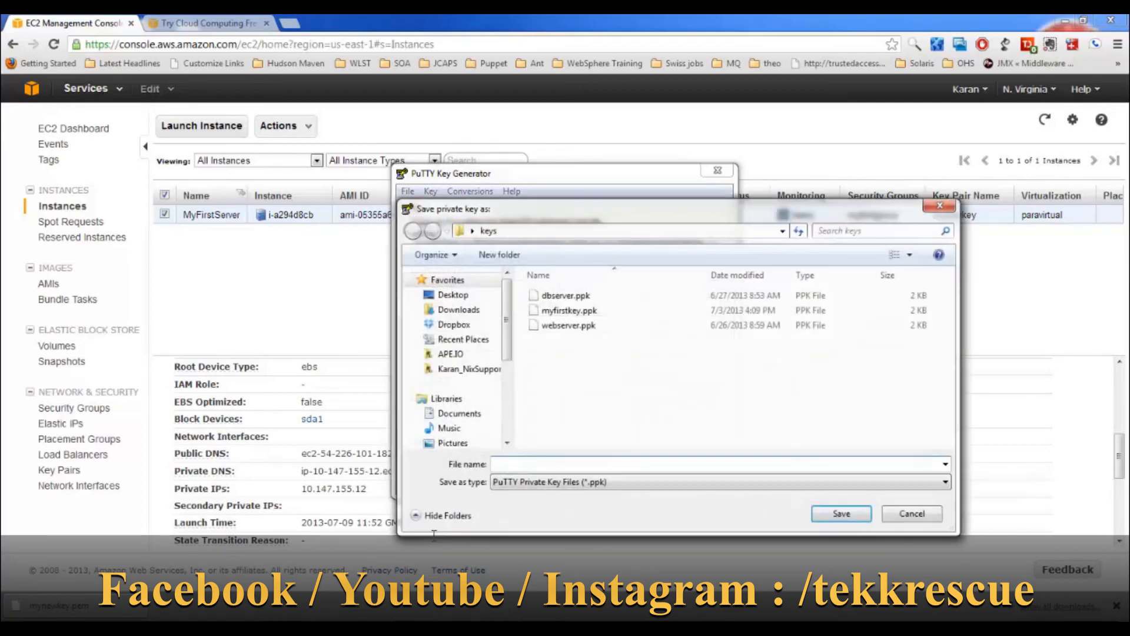
pyautogui.write('mynewkey')
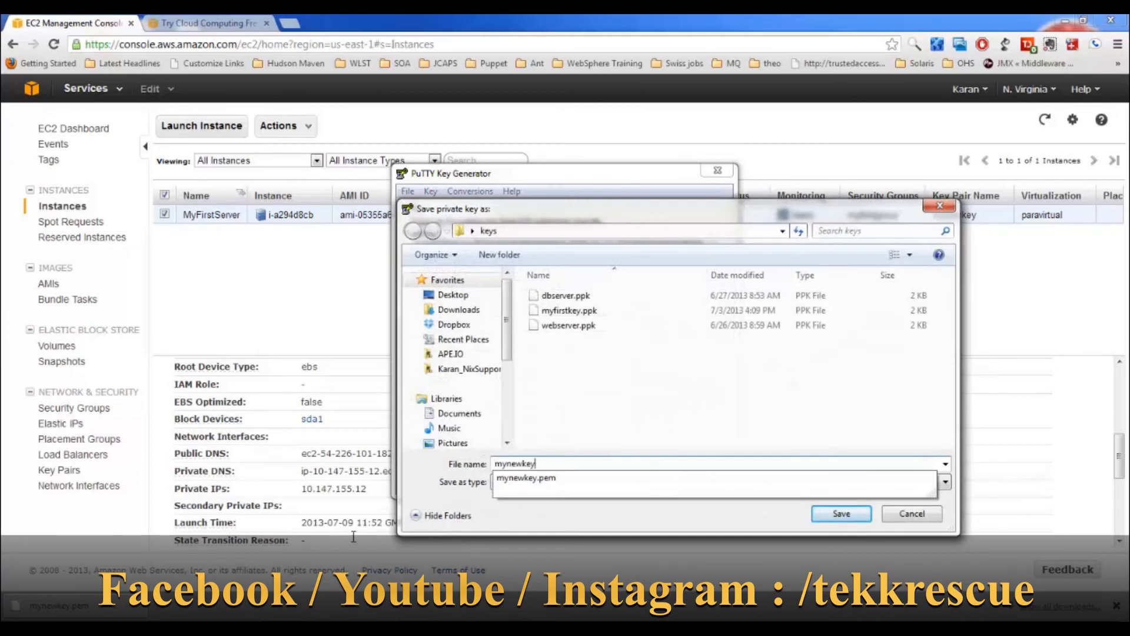
pyautogui.press('Tab')
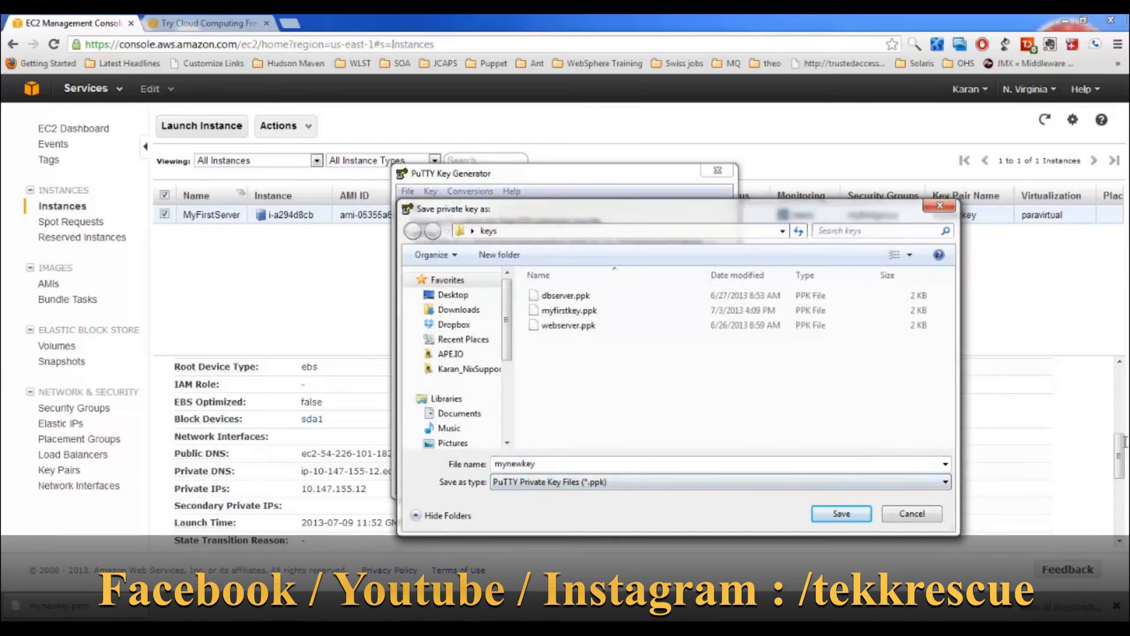
pyautogui.press('Tab')
pyautogui.press('Return')
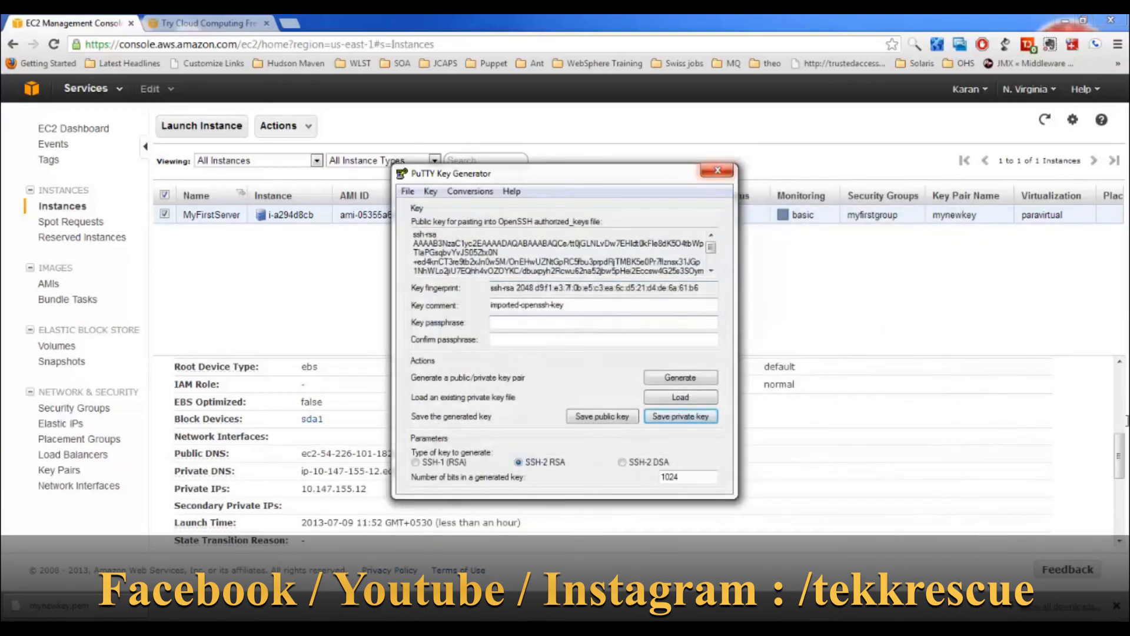
pyautogui.hotkey('alt', 'F4')
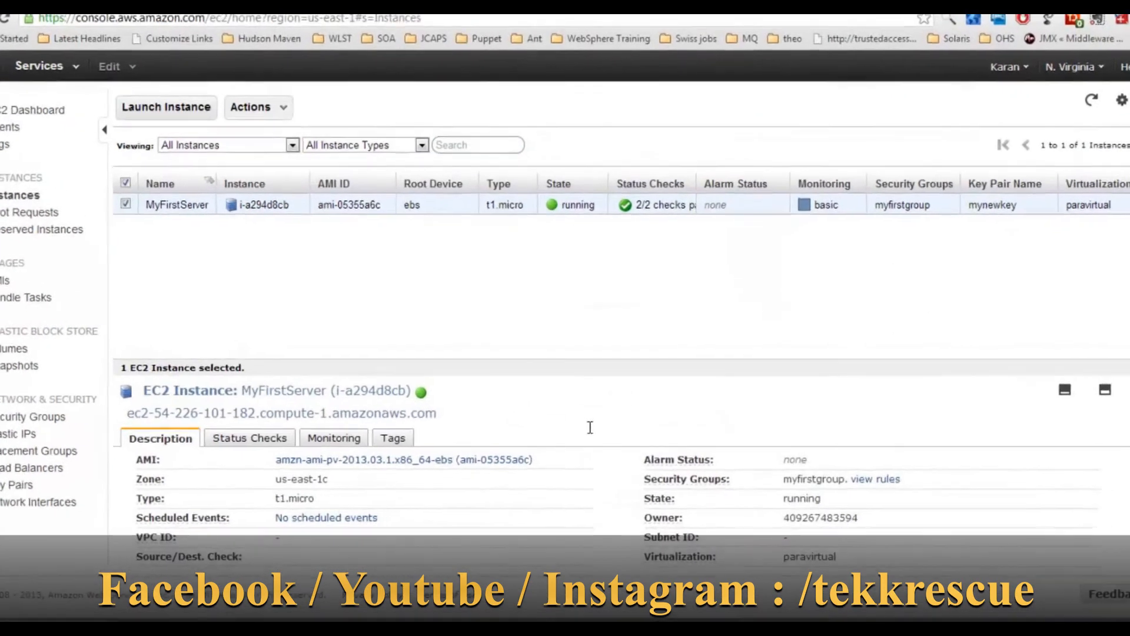
# Step: Copy MyFirstServer's public DNS, launch PuTTY and paste the address as the host name
pyautogui.moveTo(82, 423); pyautogui.dragTo(402, 423)
pyautogui.moveTo(593, 440); pyautogui.dragTo(593, 441)
pyautogui.hotkey('ctrl', 'c')
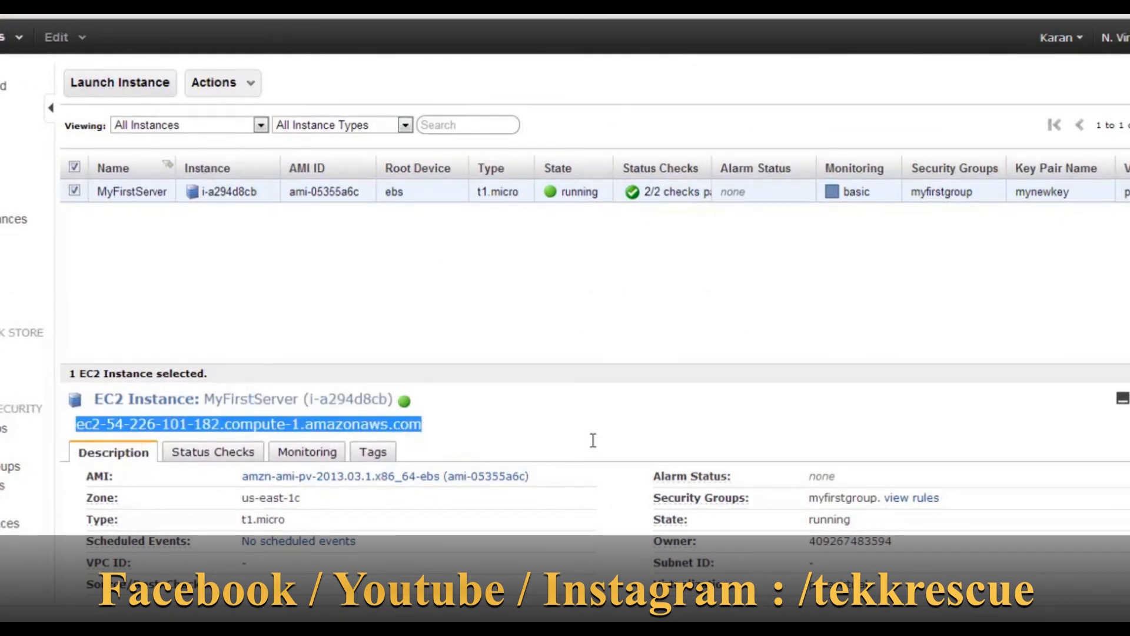
pyautogui.hotkey('ctrl', 'alt', 'p')
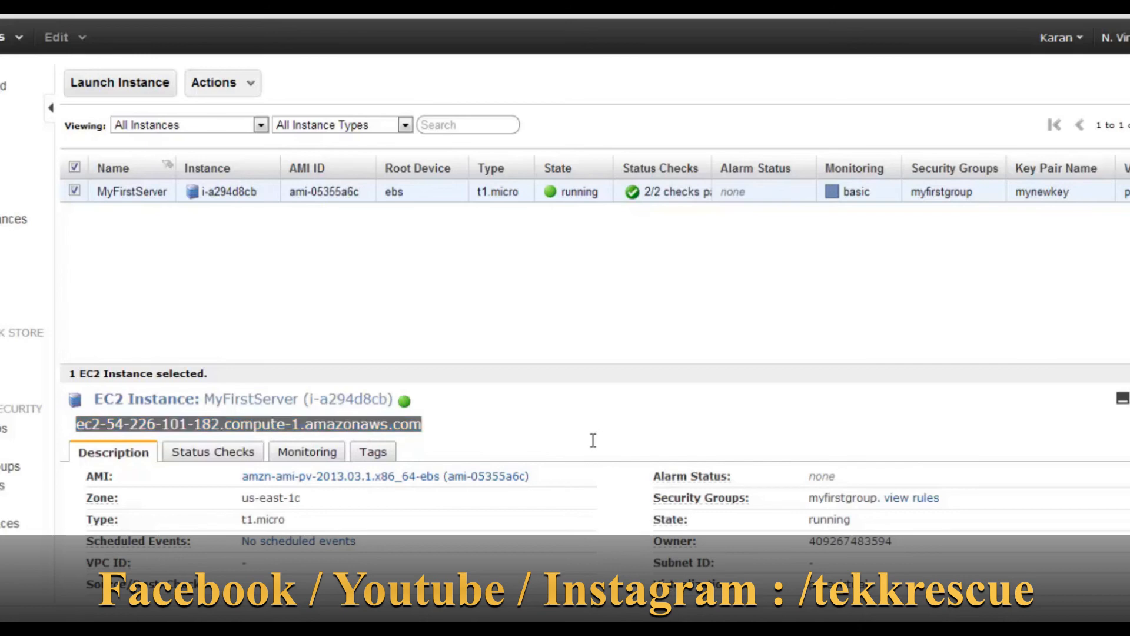
pyautogui.press('Return')
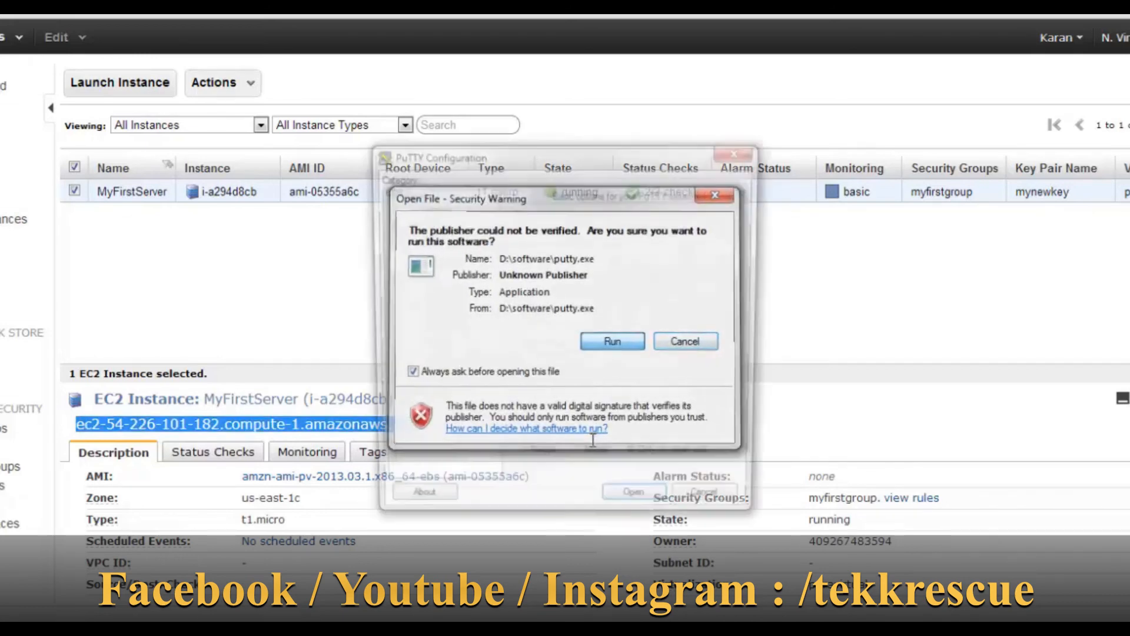
pyautogui.hotkey('ctrl', 'v')
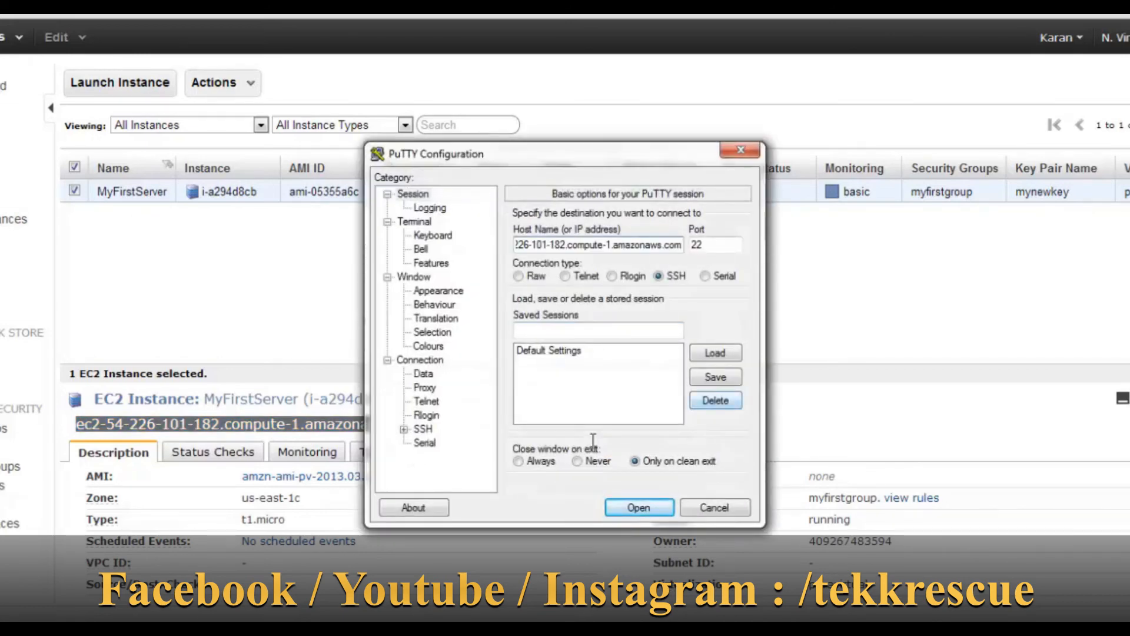
# Step: Set mynewkey.ppk as the private key file for SSH authentication and open the PuTTY connection
pyautogui.click(404, 429)
pyautogui.click(439, 429)
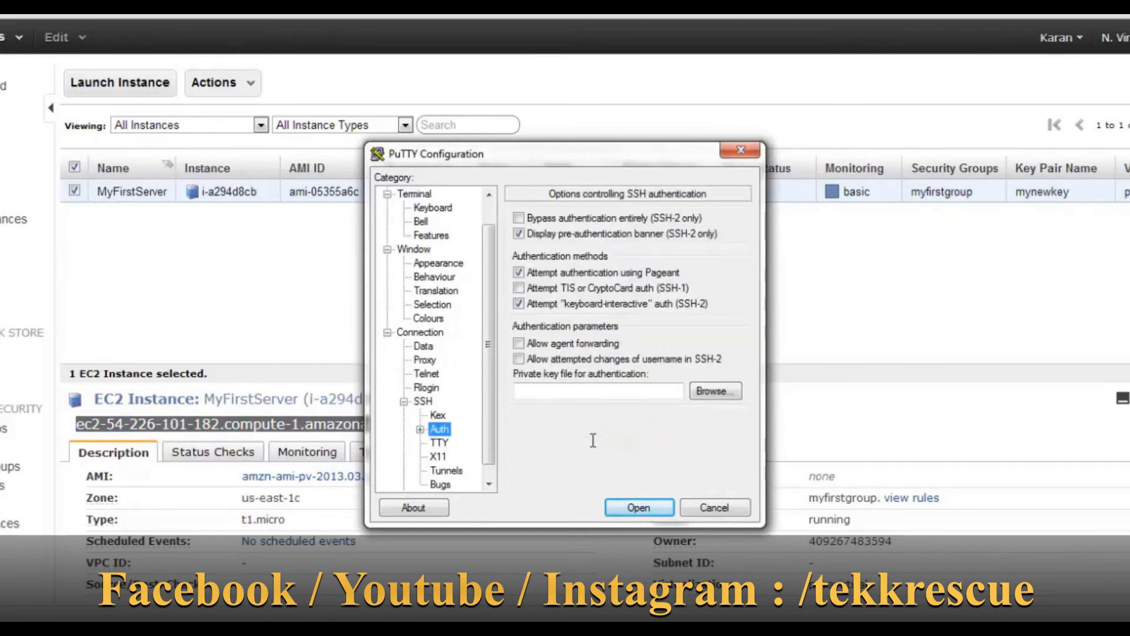
pyautogui.click(716, 390)
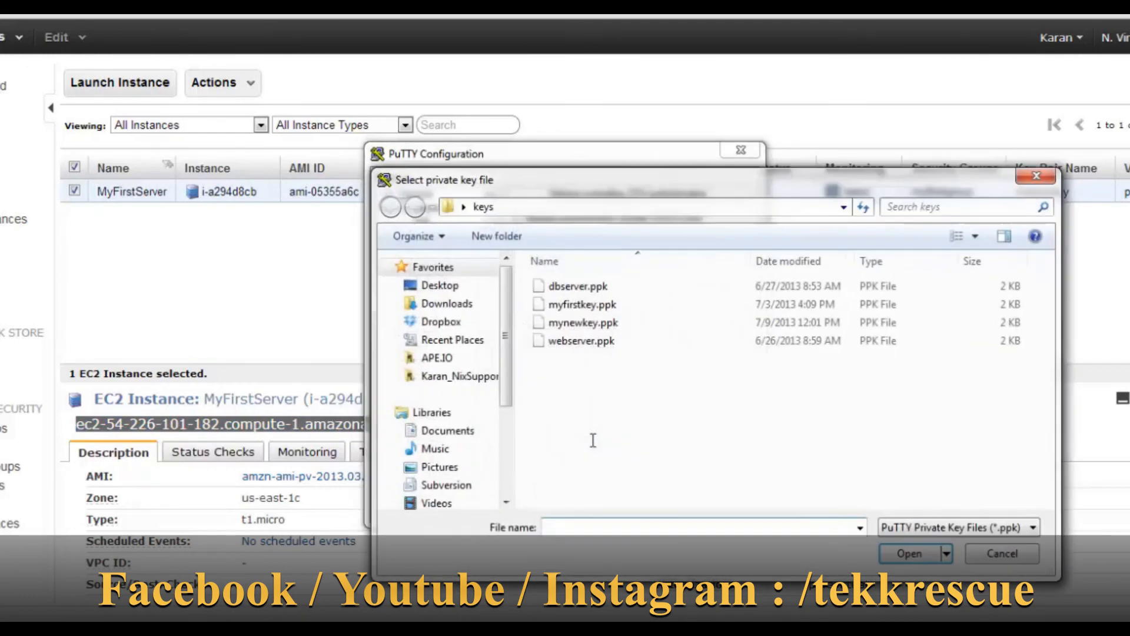
pyautogui.click(583, 322)
pyautogui.click(910, 553)
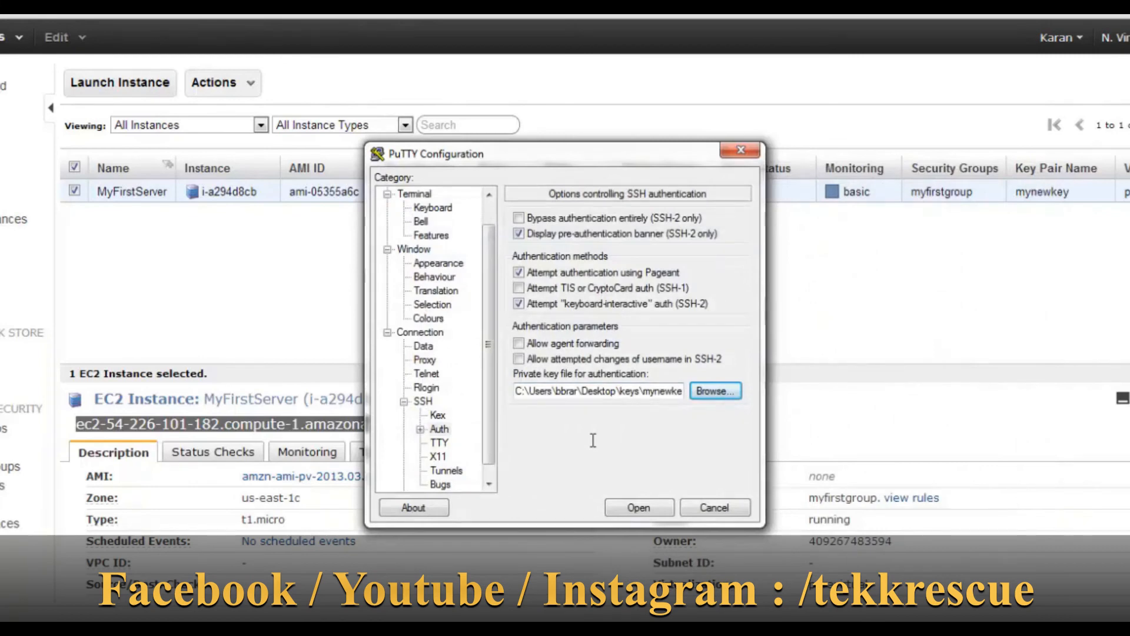
pyautogui.click(639, 507)
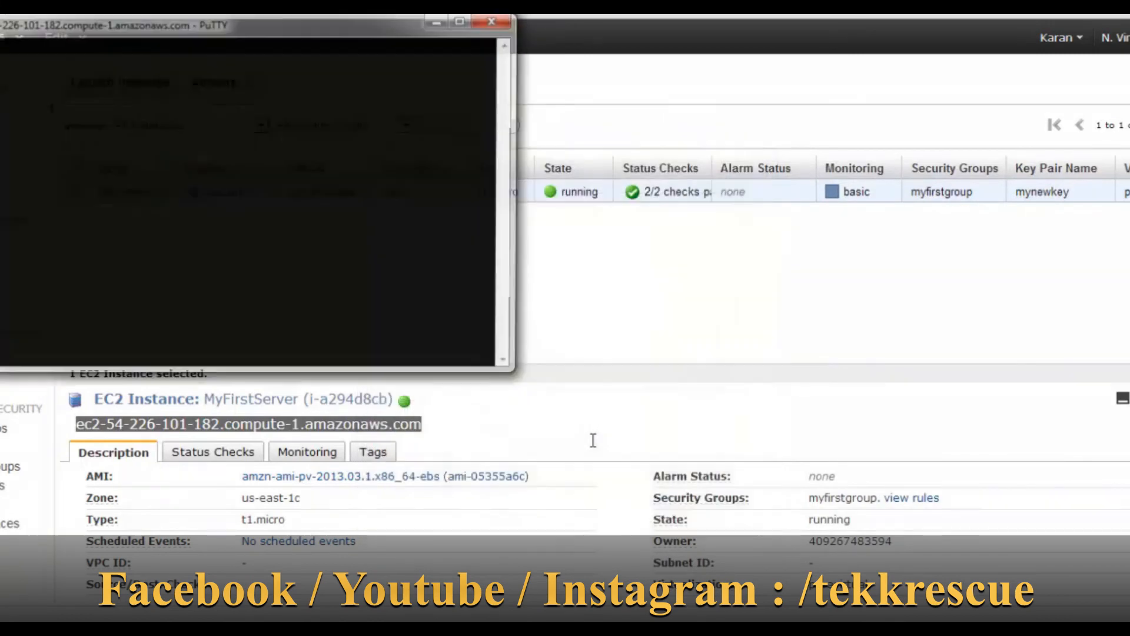
# Step: Bring the PuTTY terminal fully into view and log in to the server as ec2-user
pyautogui.moveTo(306, 24); pyautogui.dragTo(492, 170)
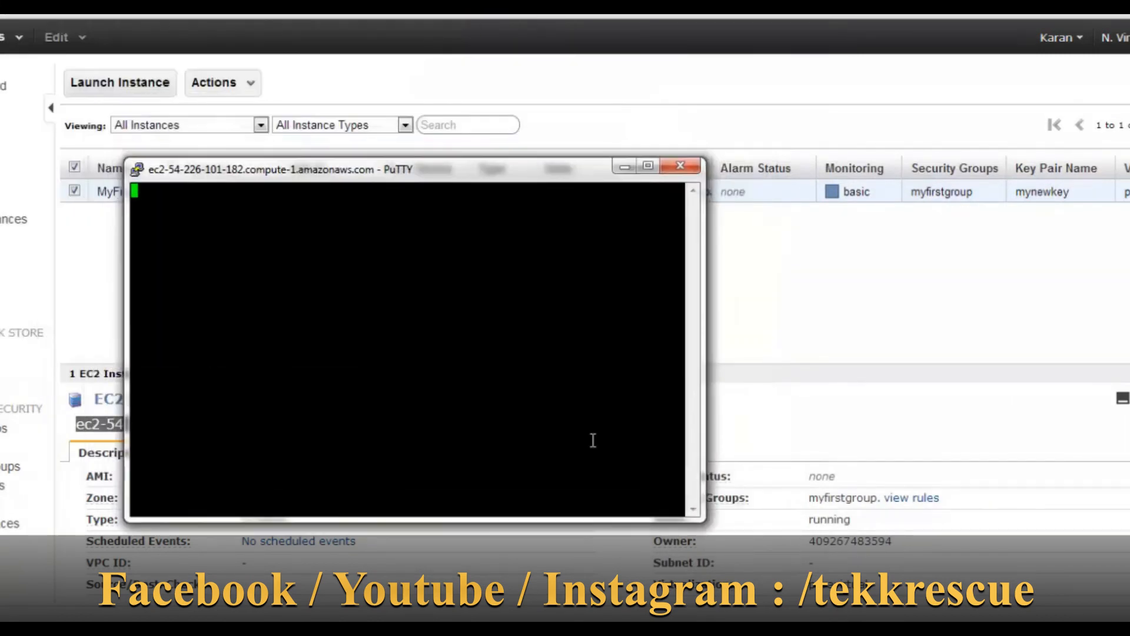
pyautogui.write('ec2-u')
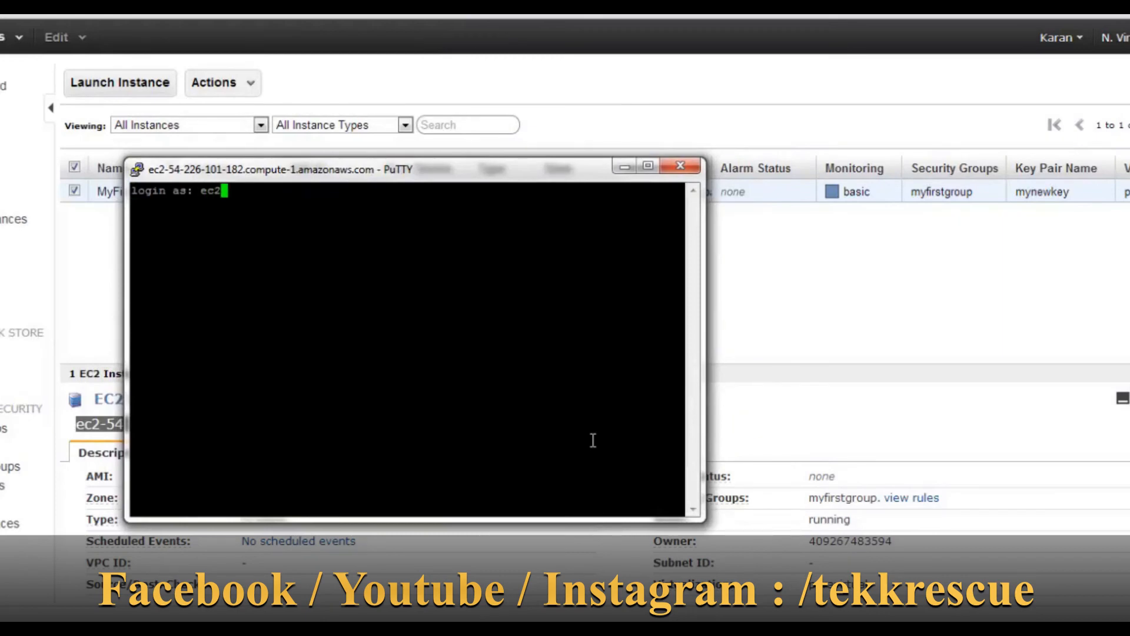
pyautogui.write('ser')
pyautogui.press('Return')
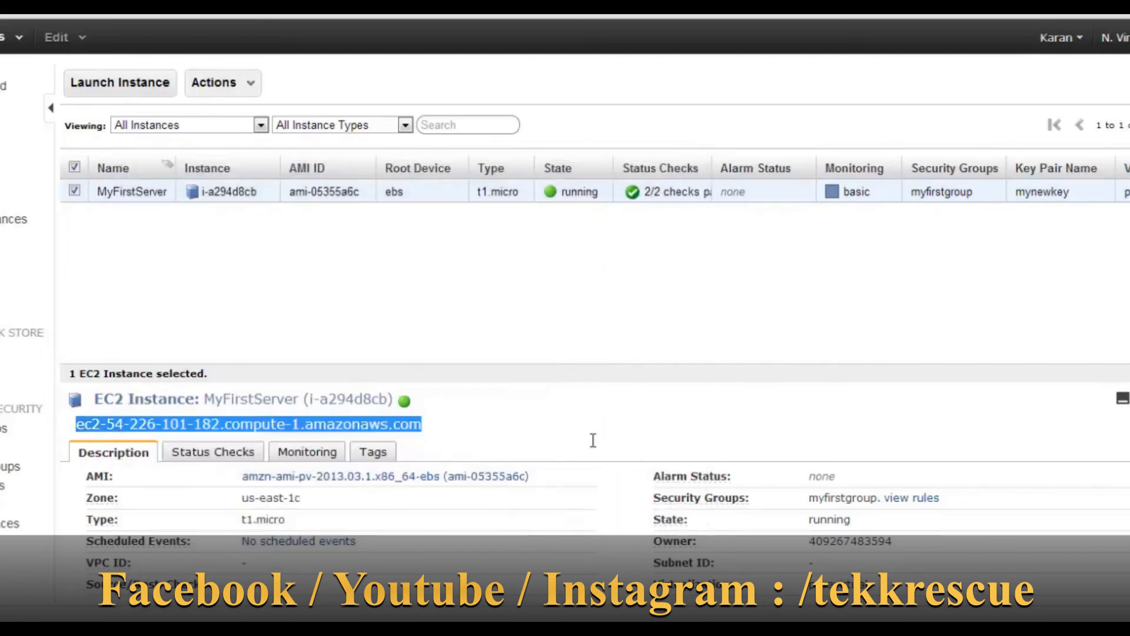
# Step: Examine the default user name in MyFirstServer's connection details and the volume attached to the instance
pyautogui.rightClick(704, 197)
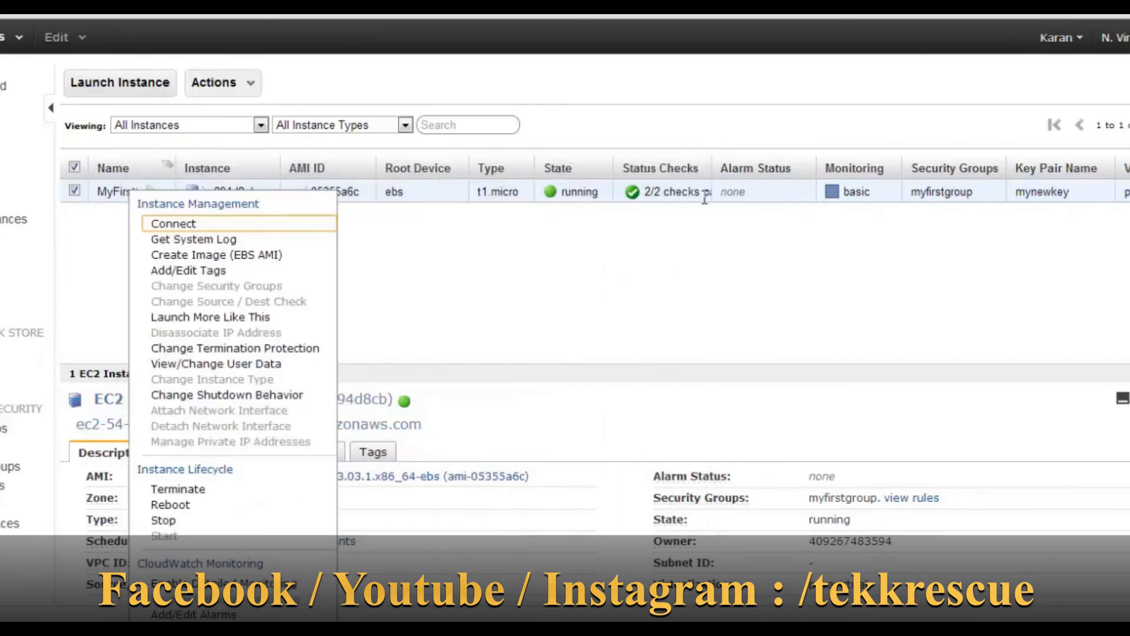
pyautogui.click(174, 223)
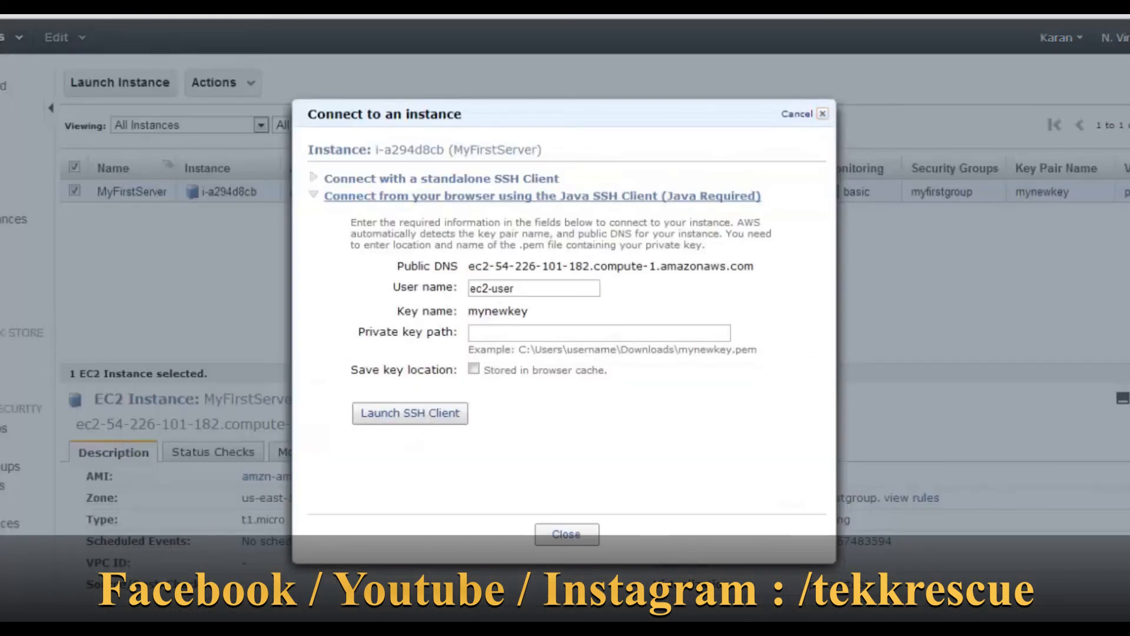
pyautogui.moveTo(516, 289); pyautogui.dragTo(469, 288)
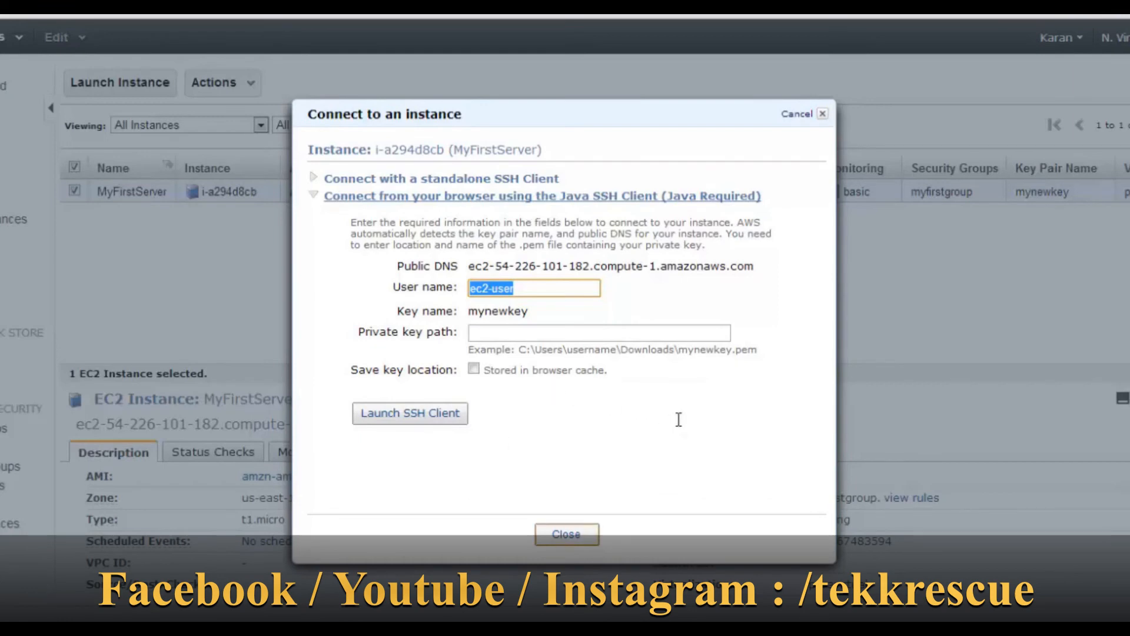
pyautogui.click(567, 534)
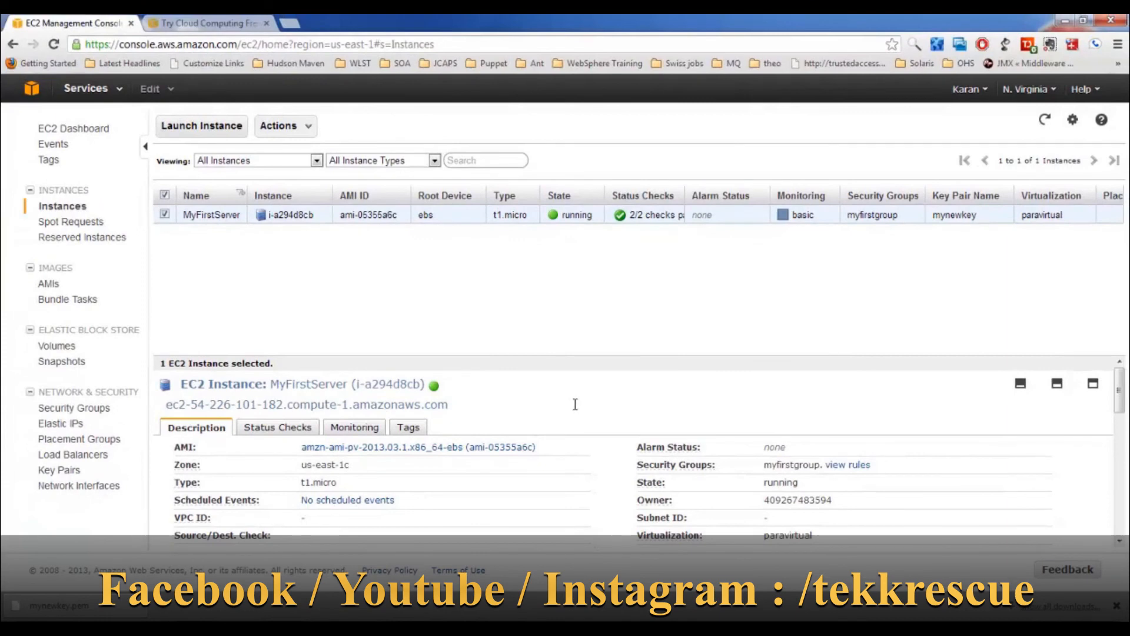
pyautogui.click(59, 346)
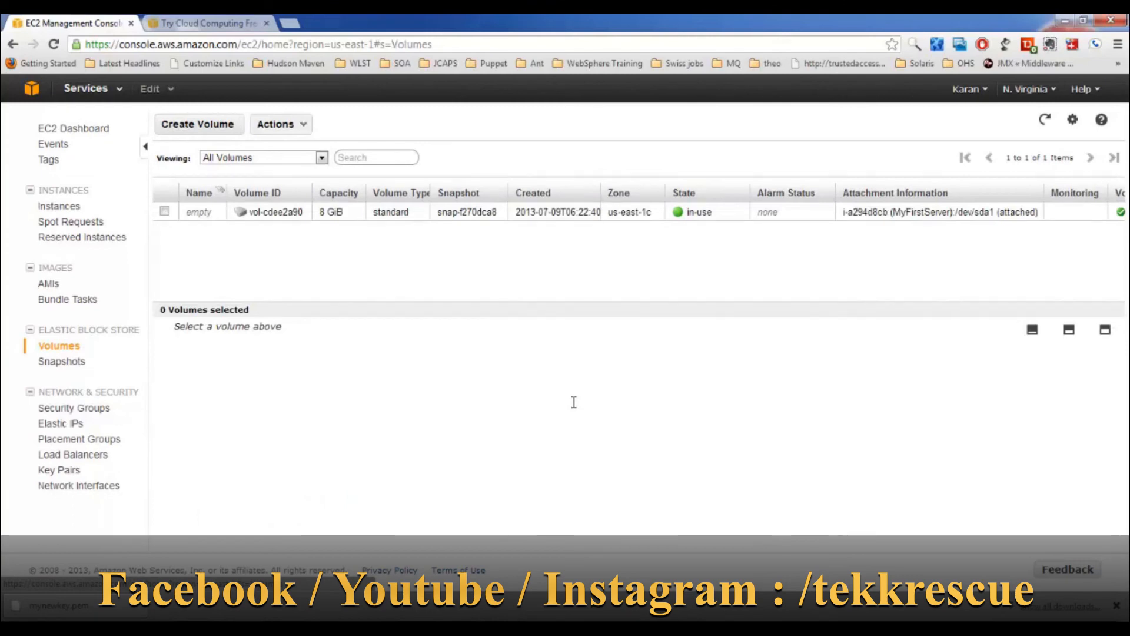
pyautogui.click(59, 206)
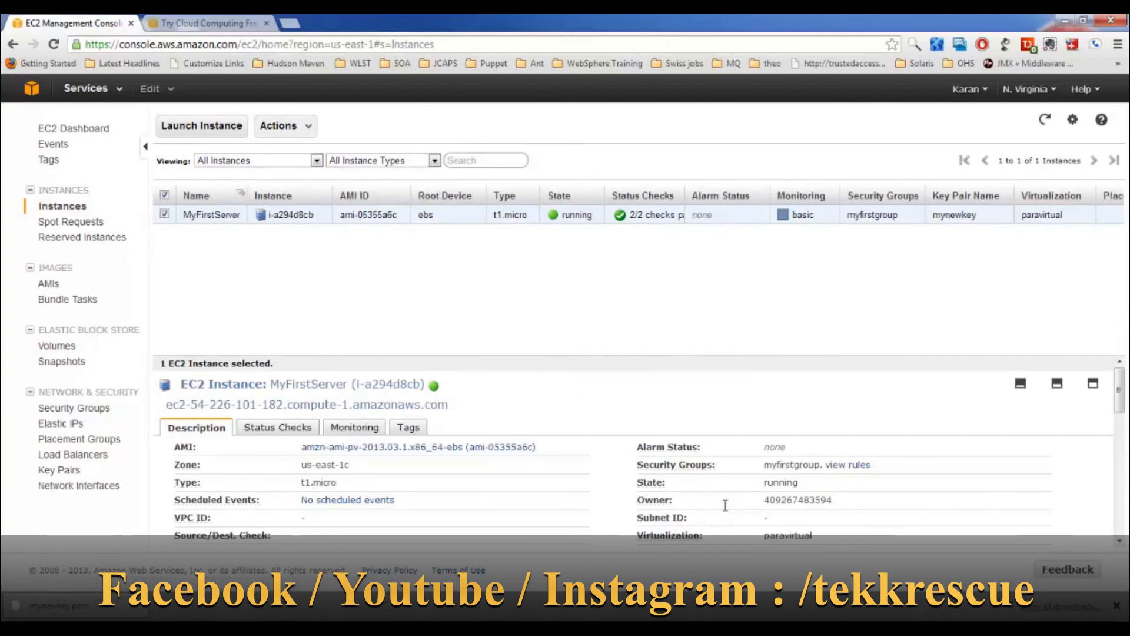
# Step: Allocate a new Elastic IP address for use in EC2
pyautogui.click(60, 423)
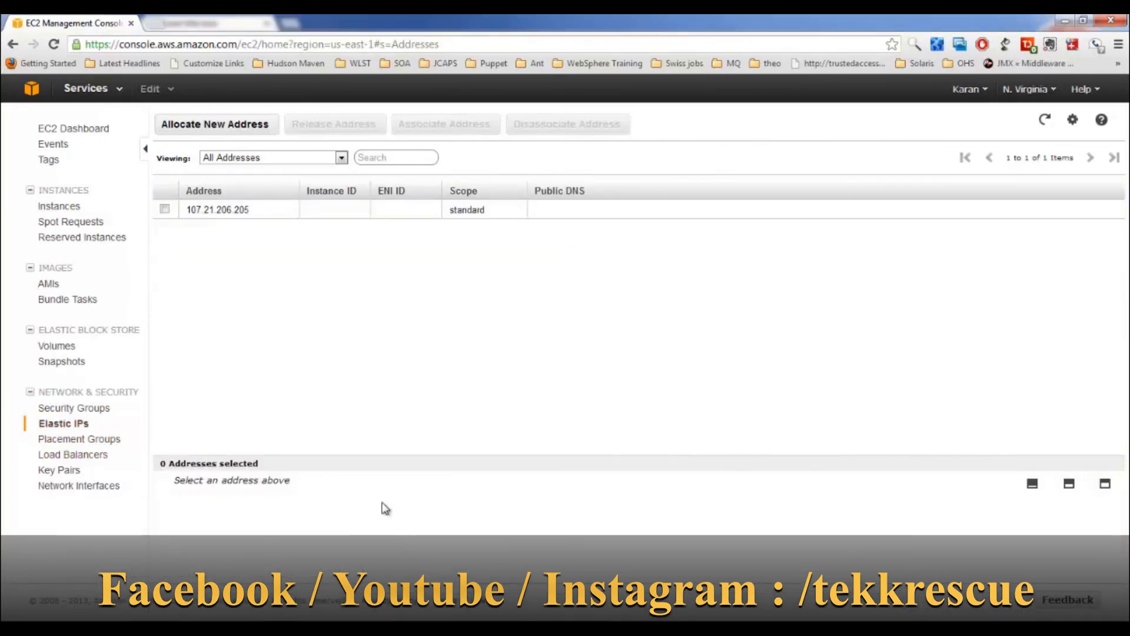
pyautogui.click(206, 126)
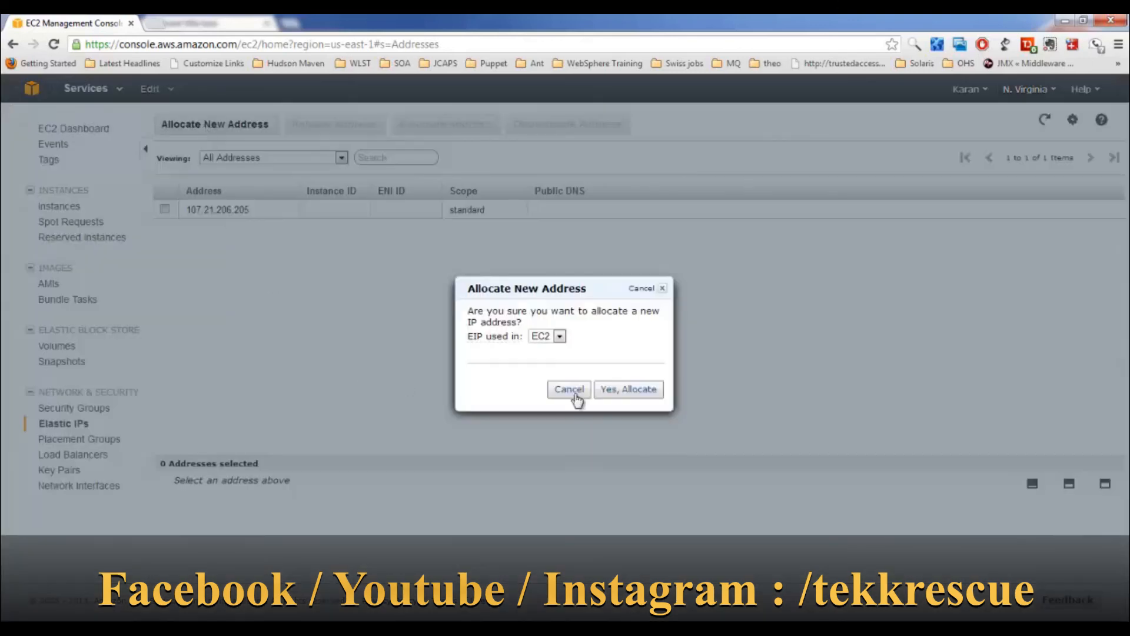
pyautogui.click(607, 392)
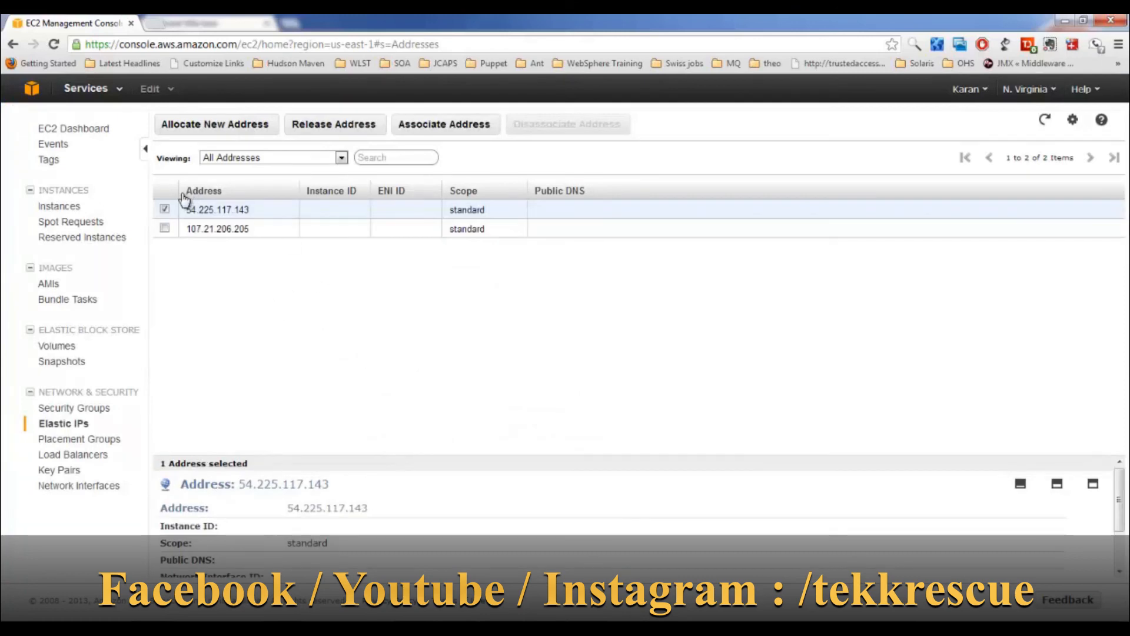
# Step: Associate the newly allocated Elastic IP address with the MyFirstServer instance
pyautogui.rightClick(210, 209)
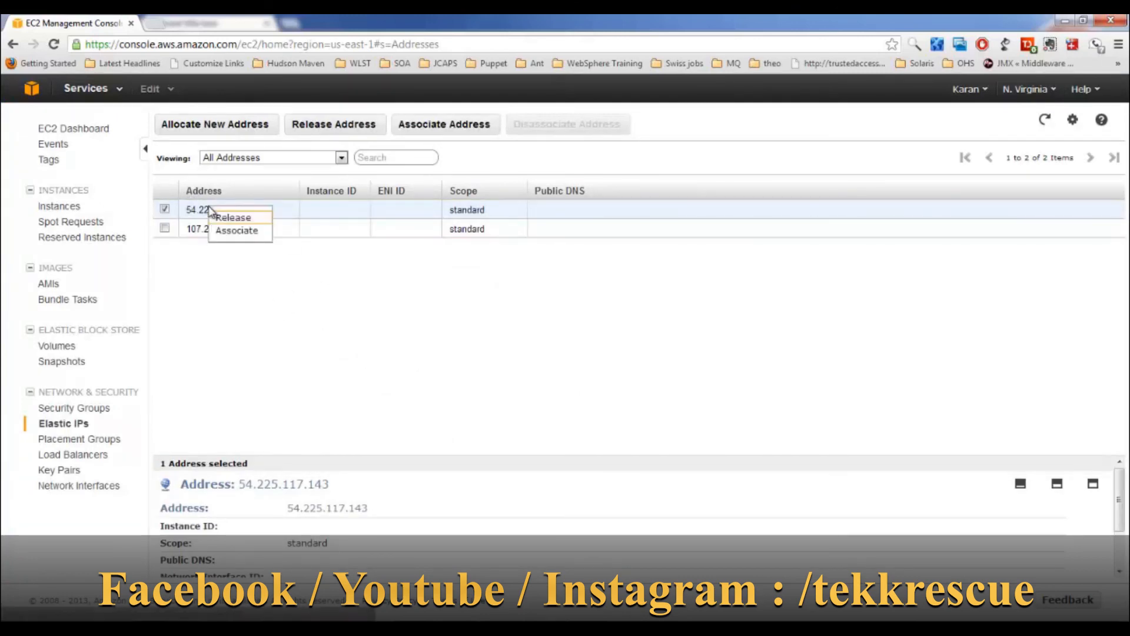
pyautogui.click(228, 231)
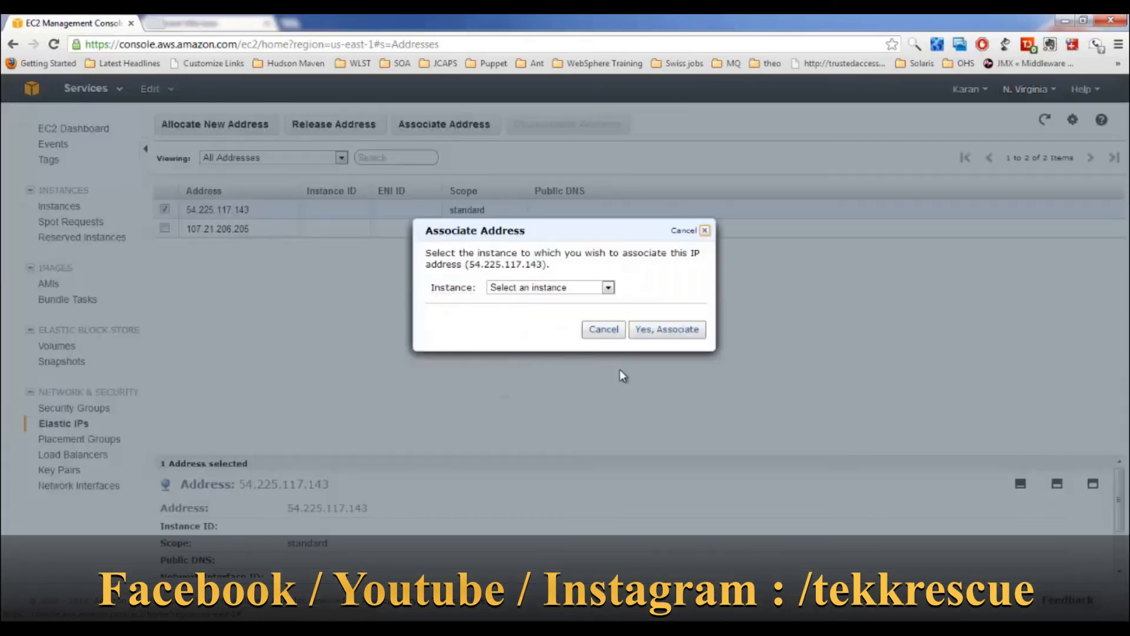
pyautogui.click(538, 290)
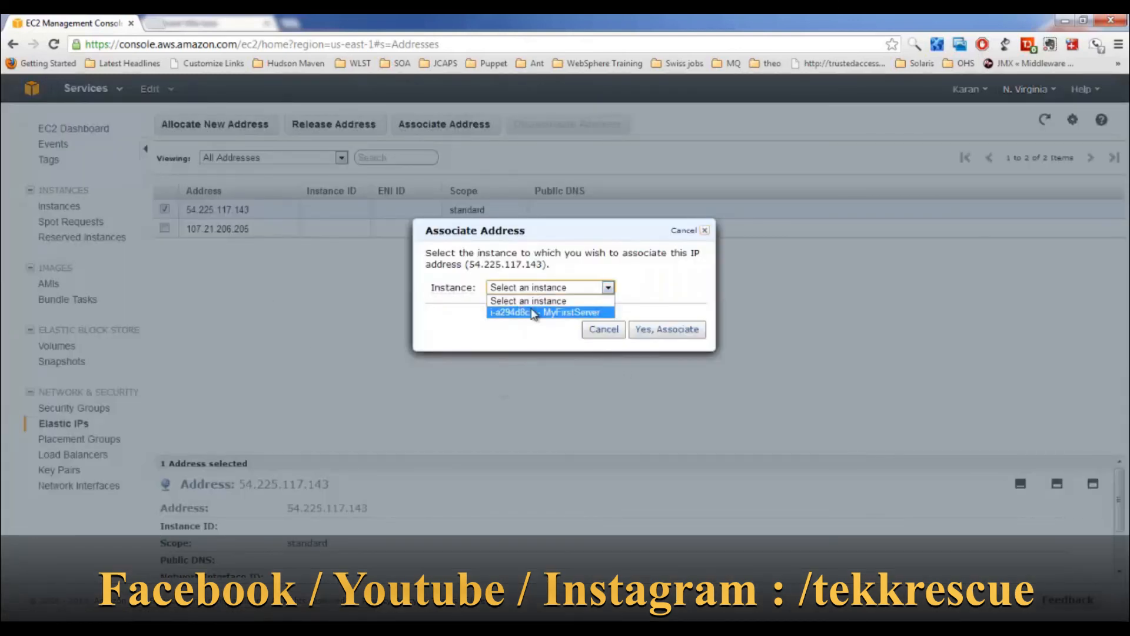
pyautogui.click(534, 313)
pyautogui.click(670, 331)
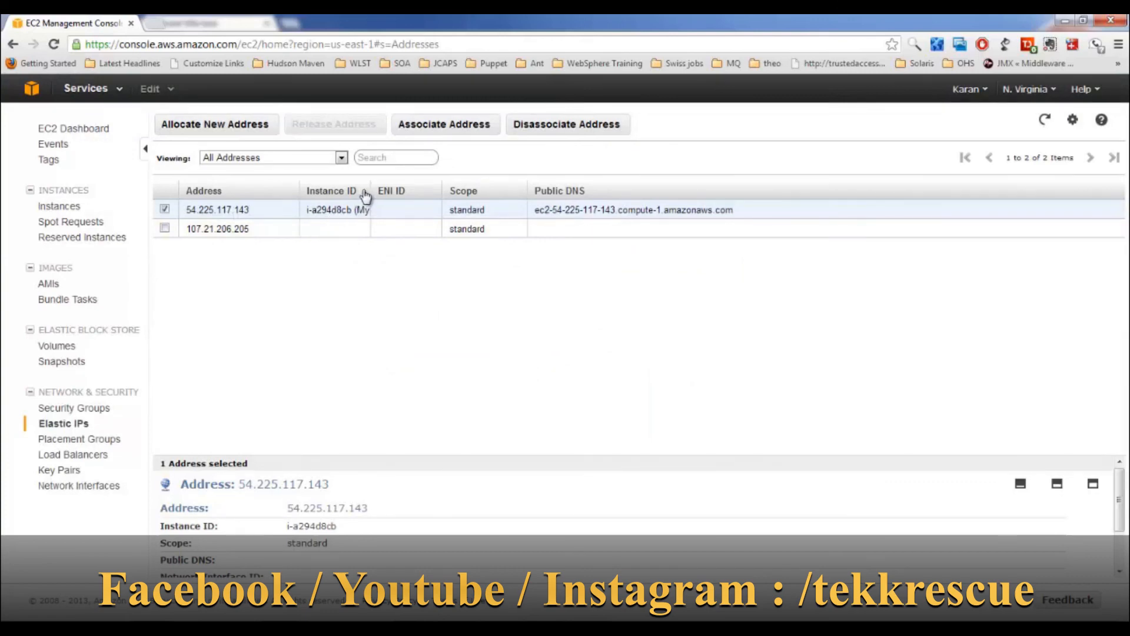
# Step: Widen the Instance ID column and highlight the public DNS of the Elastic IP associated with MyFirstServer
pyautogui.moveTo(366, 189); pyautogui.dragTo(474, 191)
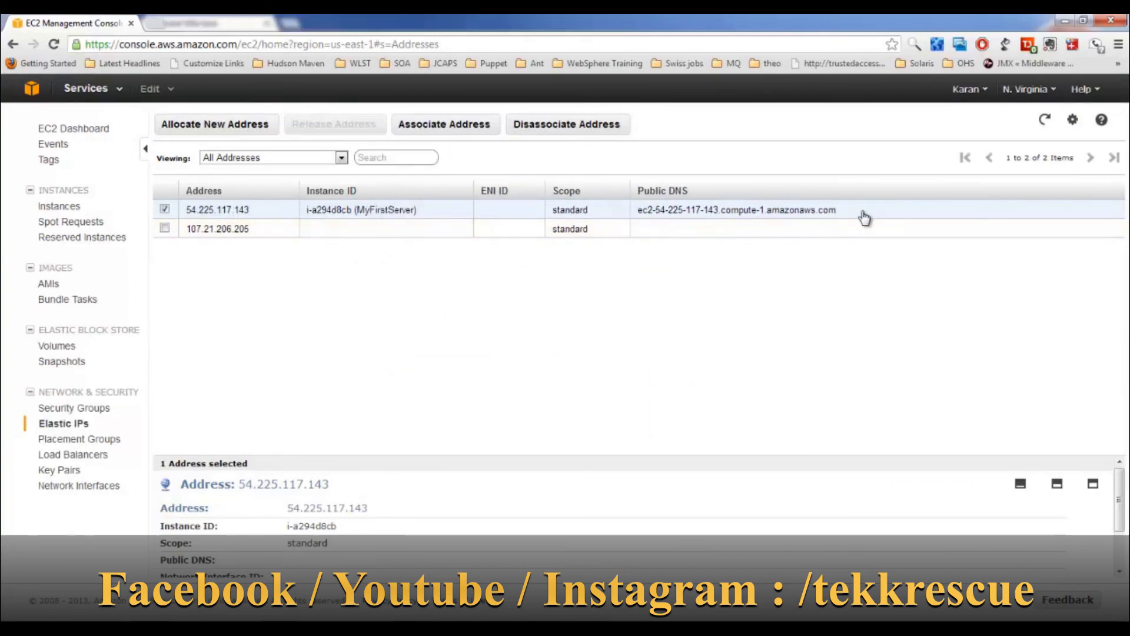
pyautogui.moveTo(852, 215); pyautogui.dragTo(640, 210)
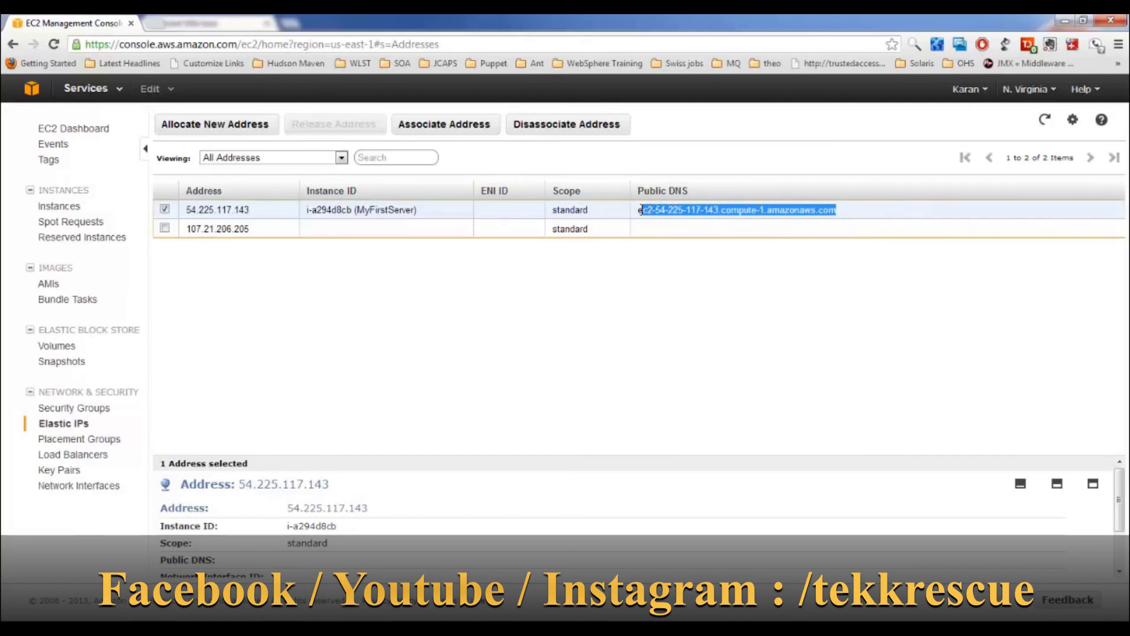